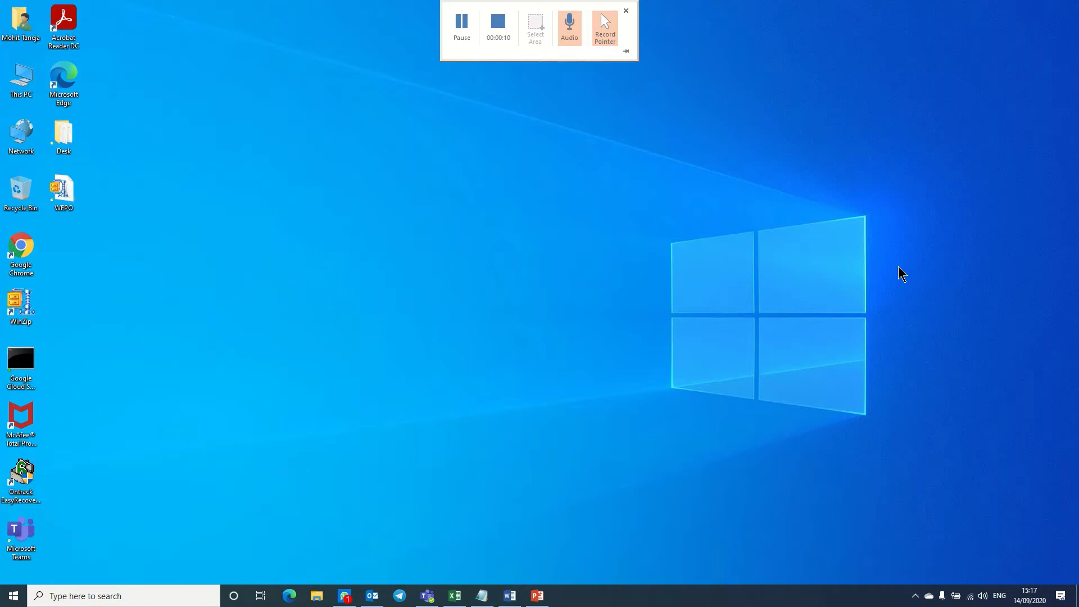
Launch Google Chrome from its desktop shortcut.
double_click(17, 247)
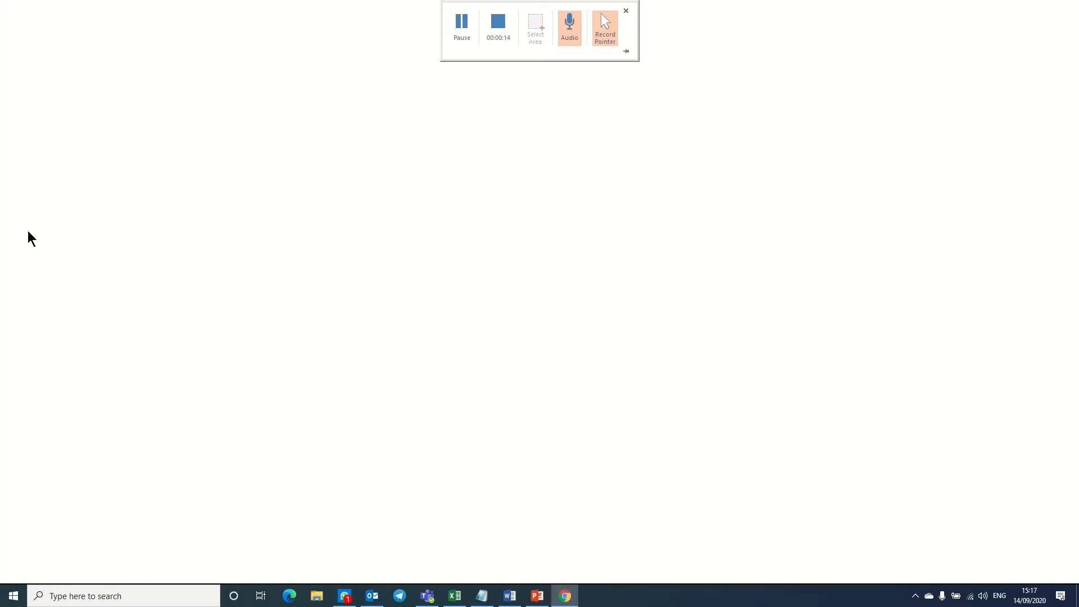
Search Google for 'aws console' and open the AWS Management Console result.
left_click(191, 28)
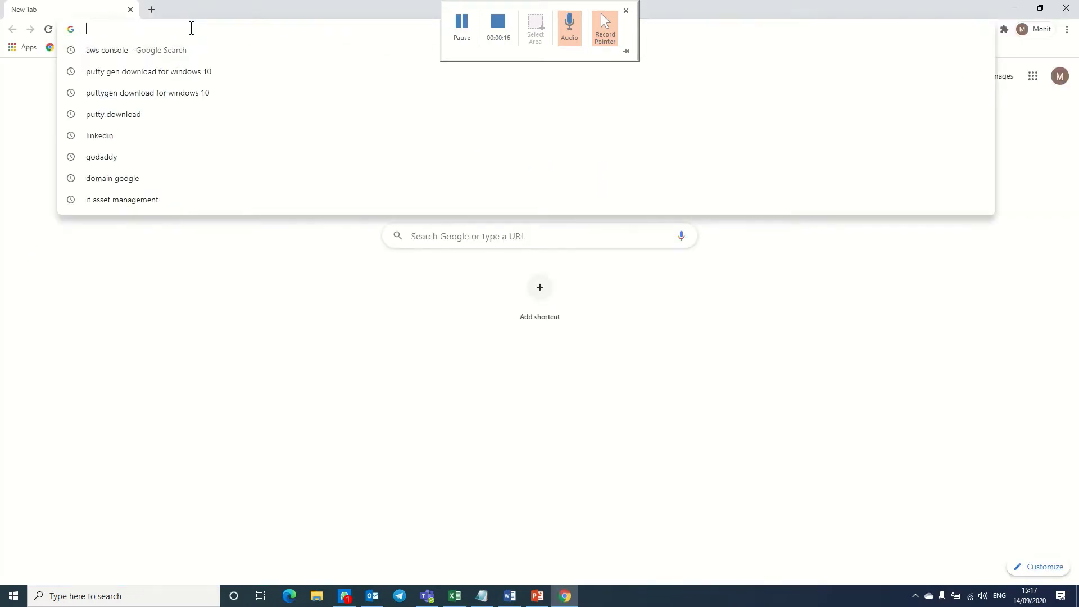
left_click(138, 56)
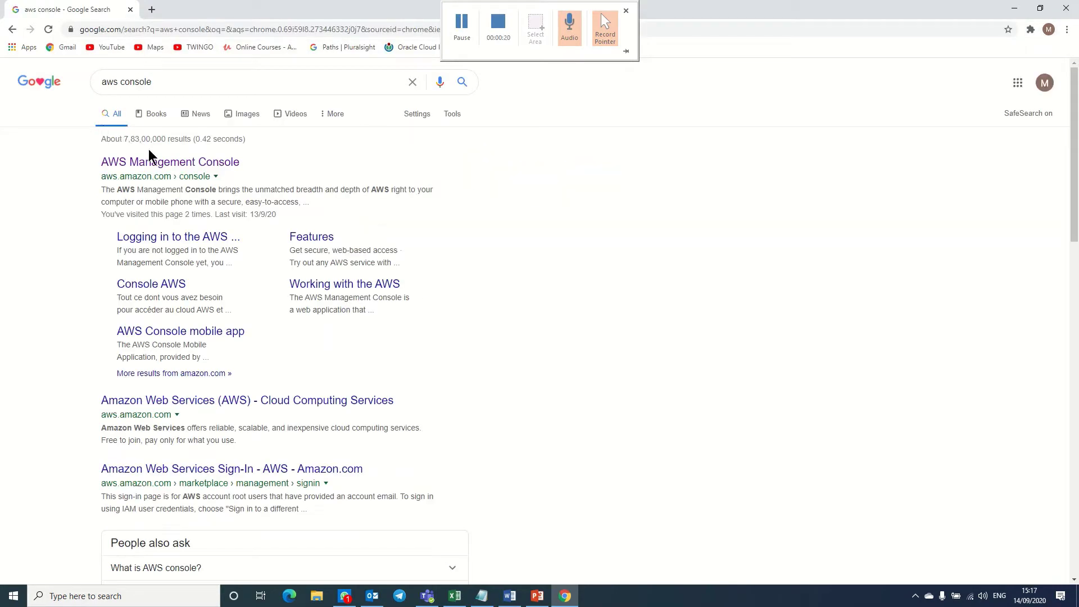
left_click(152, 162)
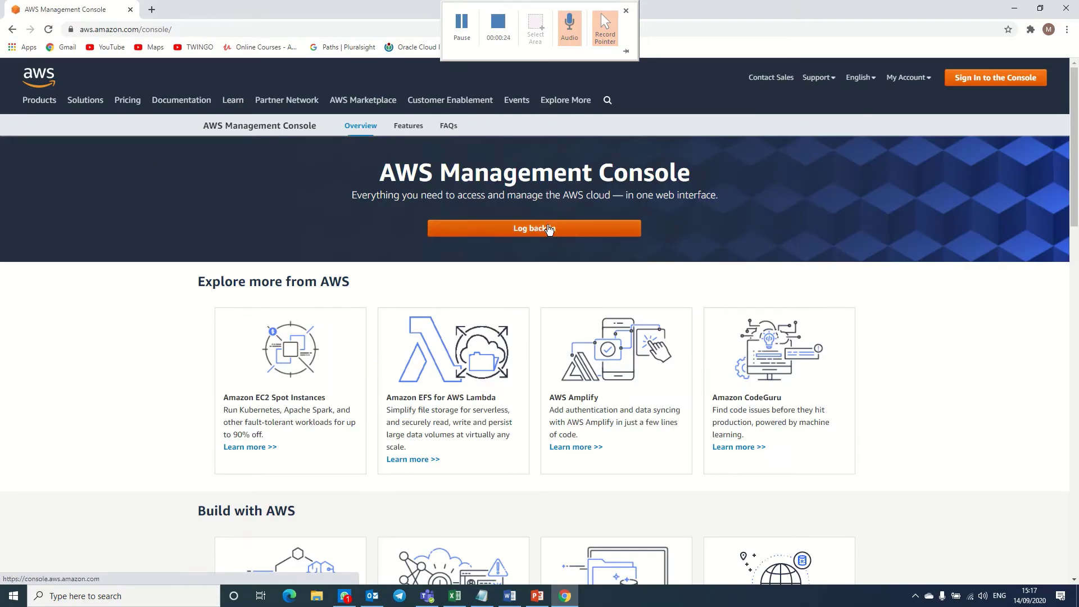
Log back in, go to EC2 under Compute and start the Launch instance wizard.
left_click(549, 228)
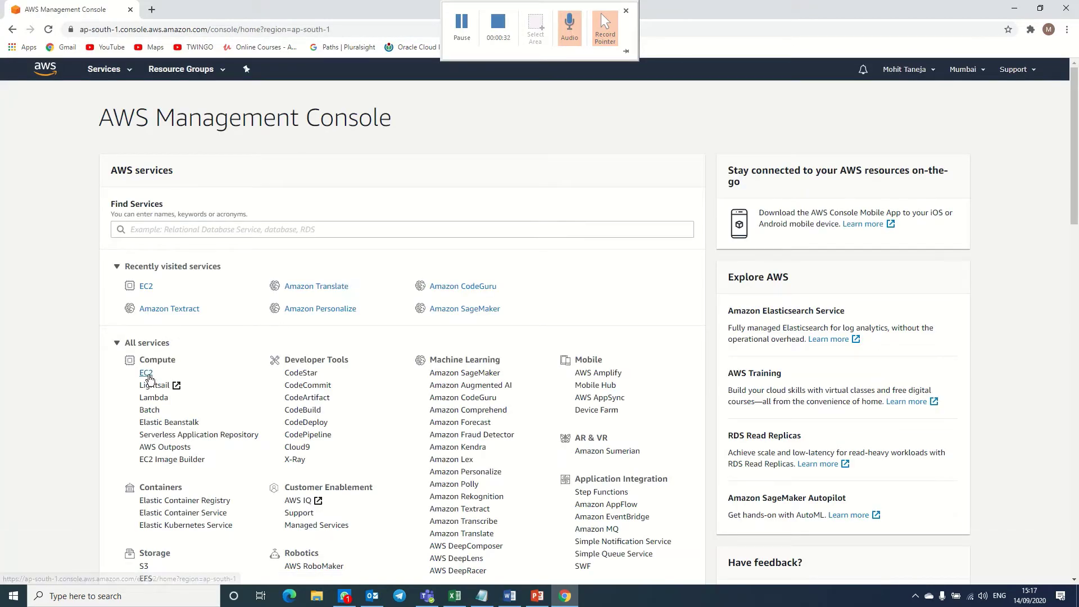
left_click(147, 376)
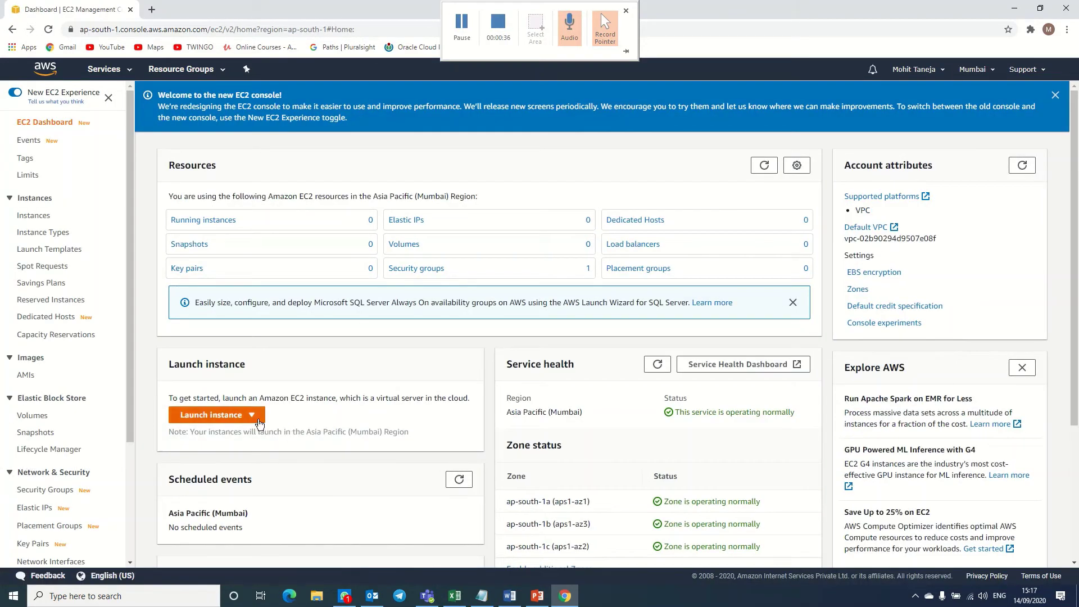
left_click(253, 416)
left_click(239, 434)
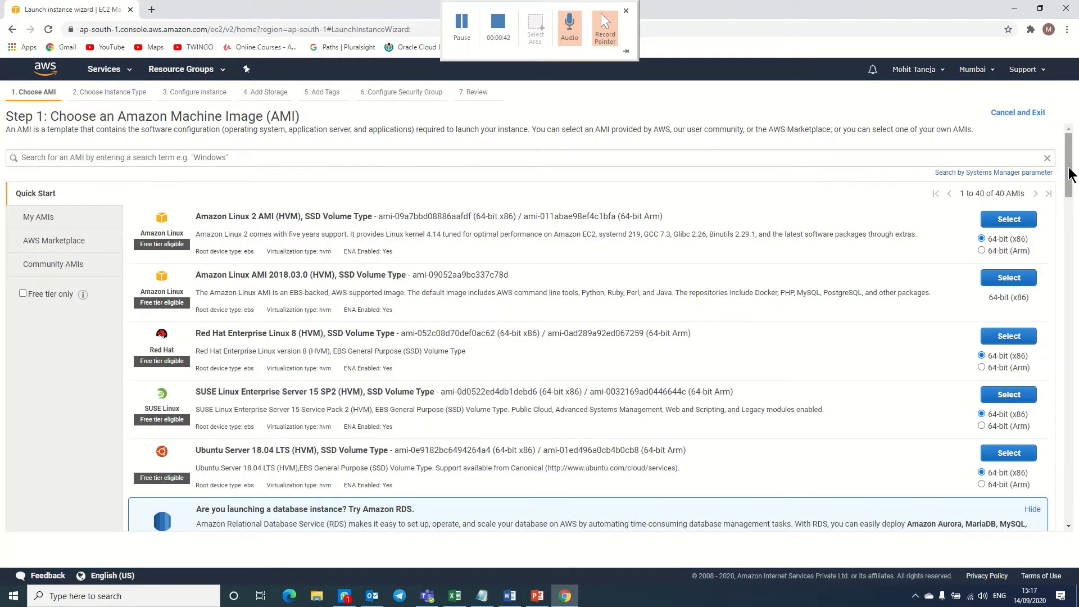
Select Microsoft Windows Server 2016 Base as the instance's AMI.
left_click_drag(1070, 172, 1076, 288)
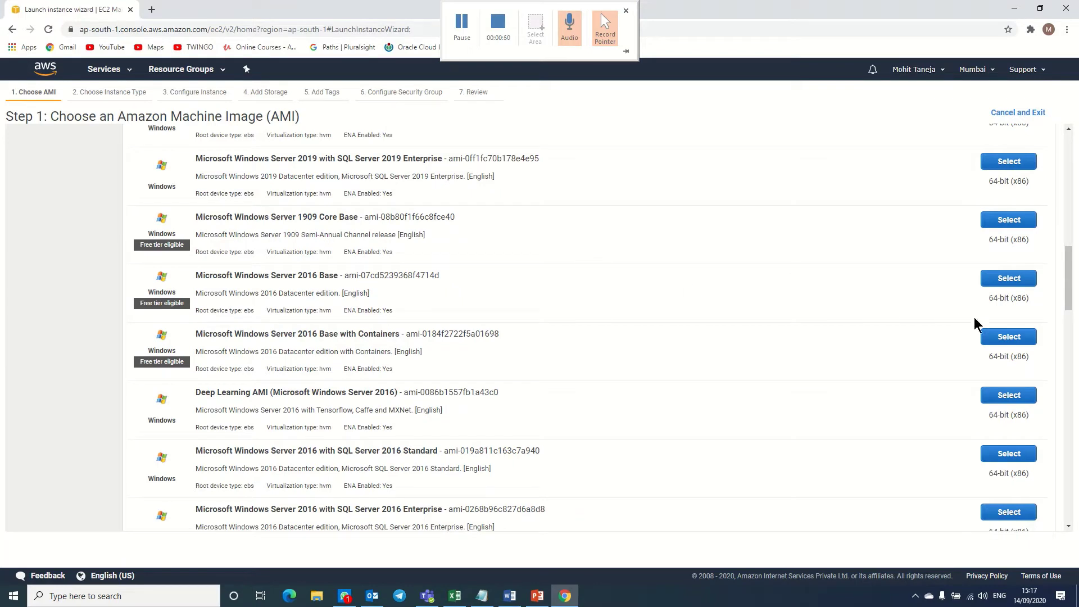
left_click(989, 281)
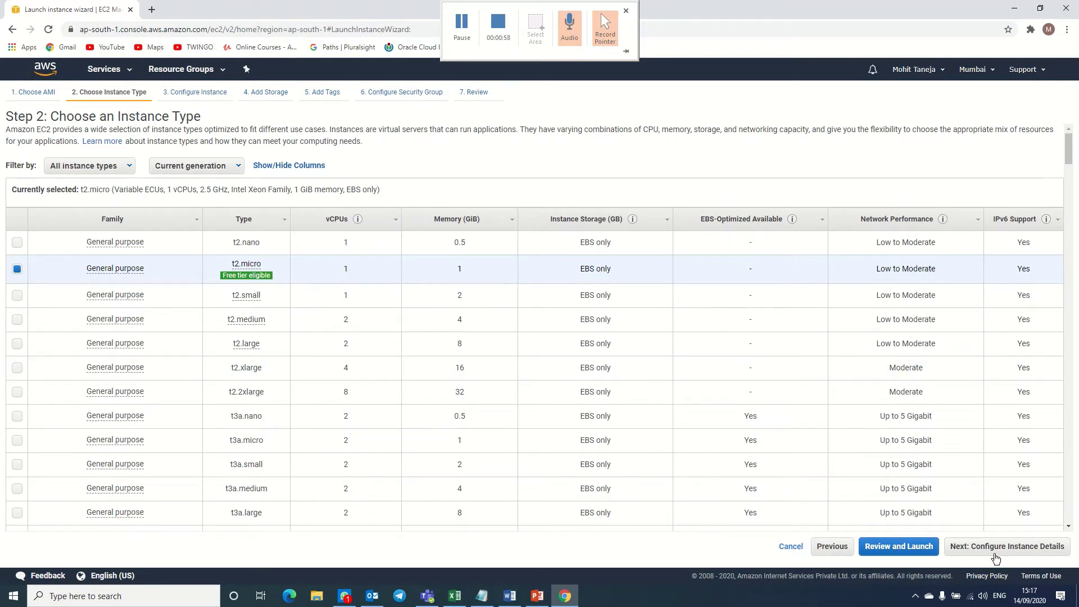
Keep the t2.micro type and default instance details, moving on to the 30 GiB storage step.
left_click(994, 554)
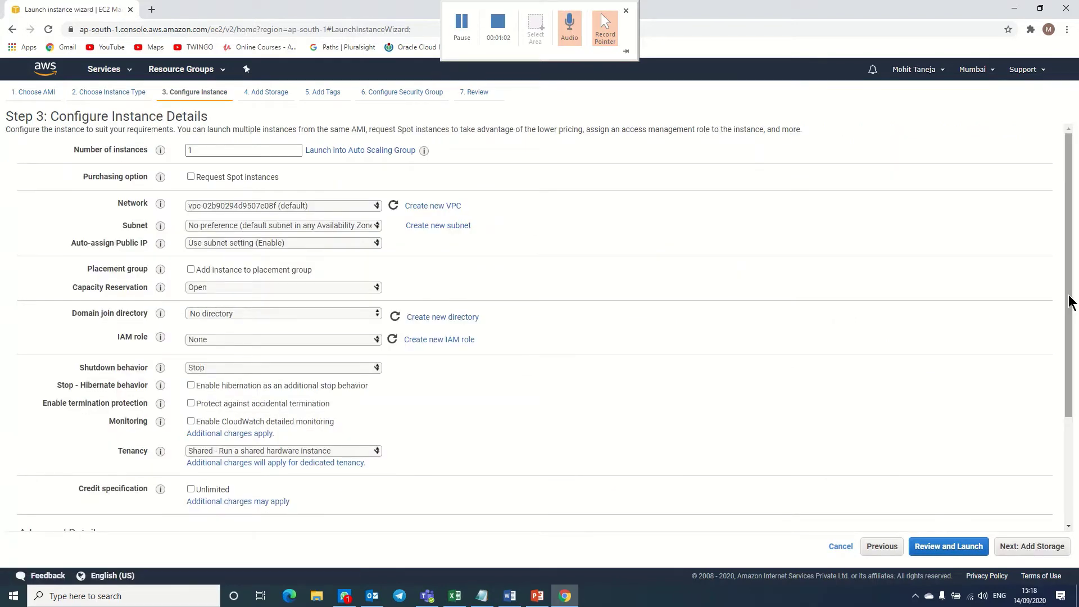
left_click_drag(1071, 299, 1071, 350)
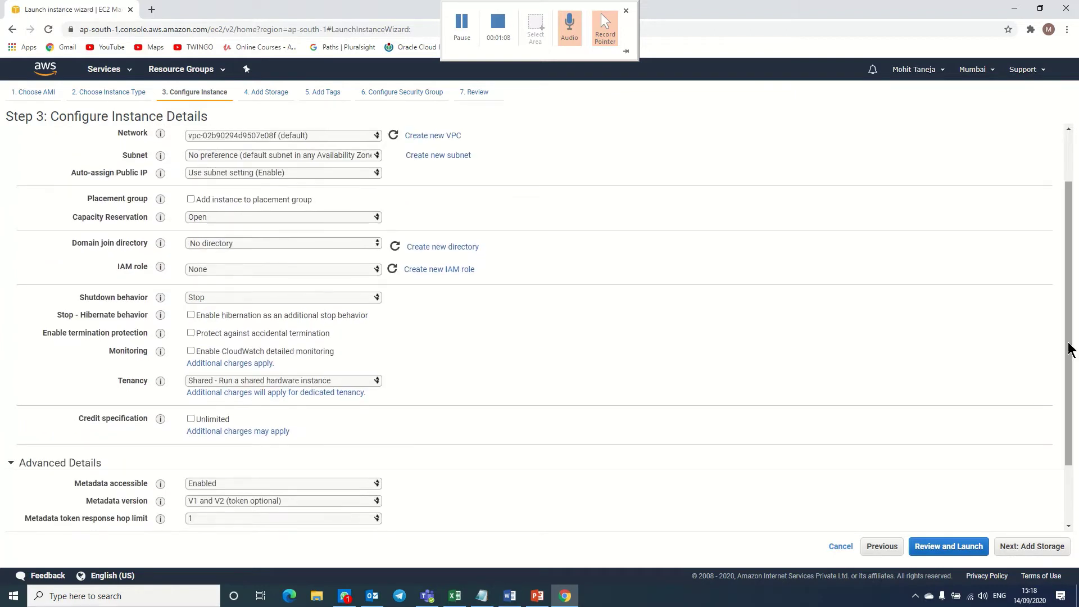
left_click(1024, 557)
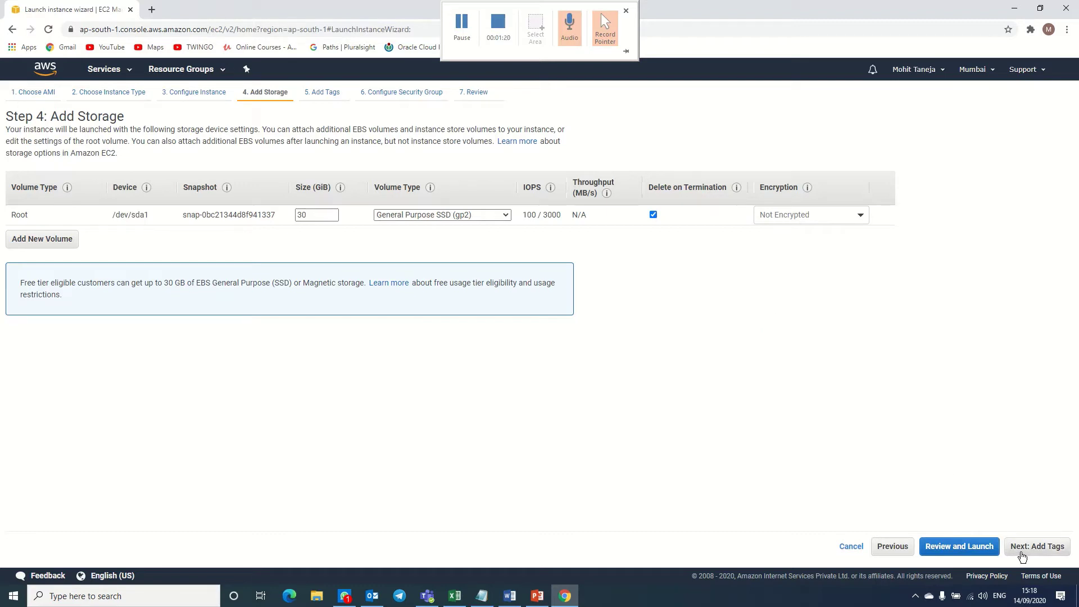
Add a tag with key 'Name' and value 'Web Server' to the instance.
left_click(1021, 552)
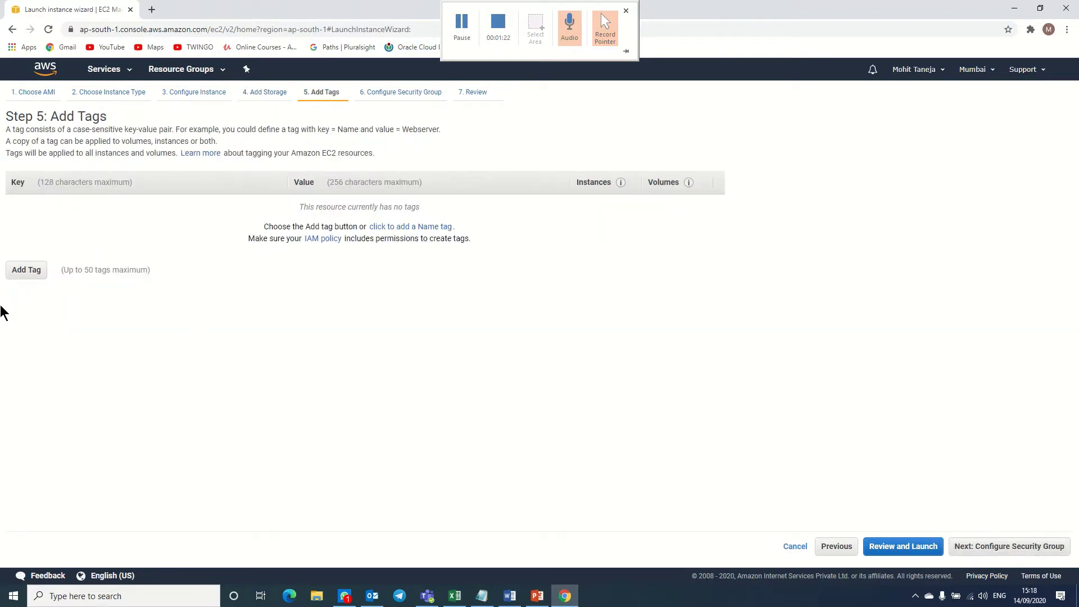
left_click(26, 271)
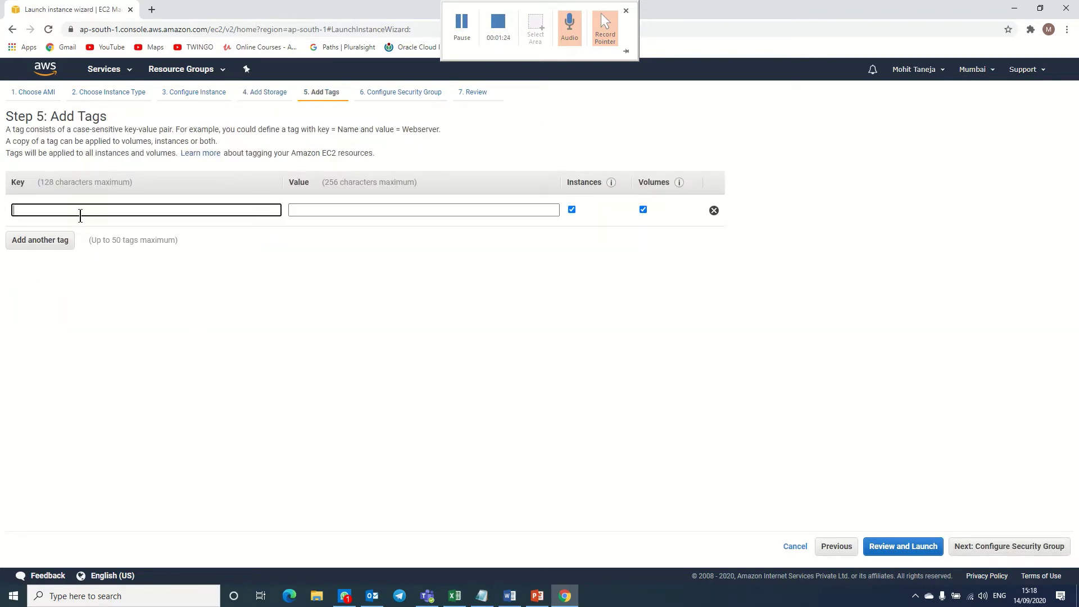
type("Nab=me")
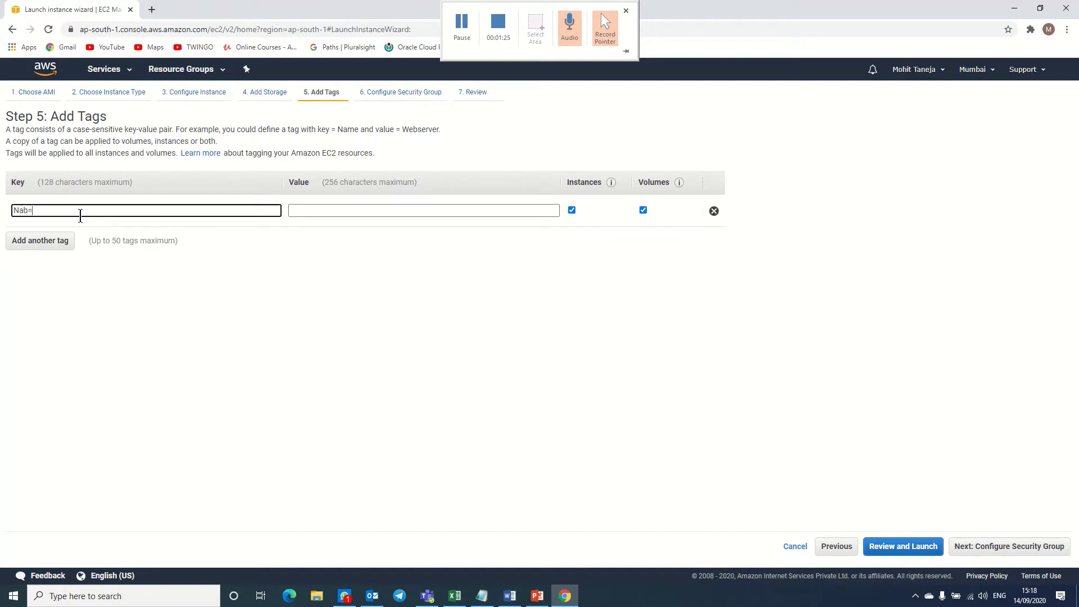
key("BackSpace")
key("BackSpace")
key("BackSpace")
type("ame")
key("Tab")
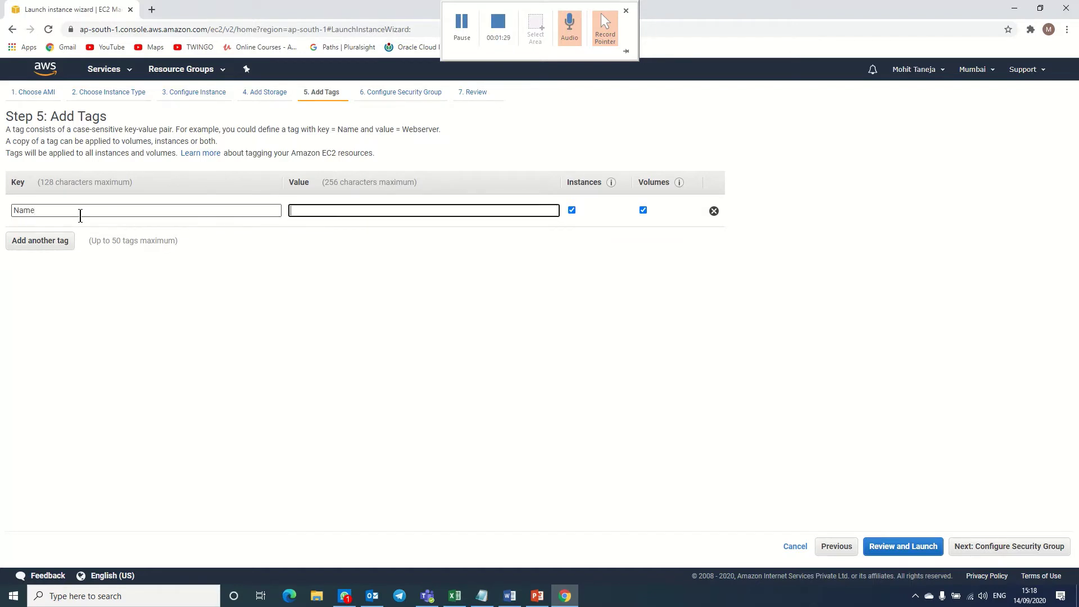
type("Web Server")
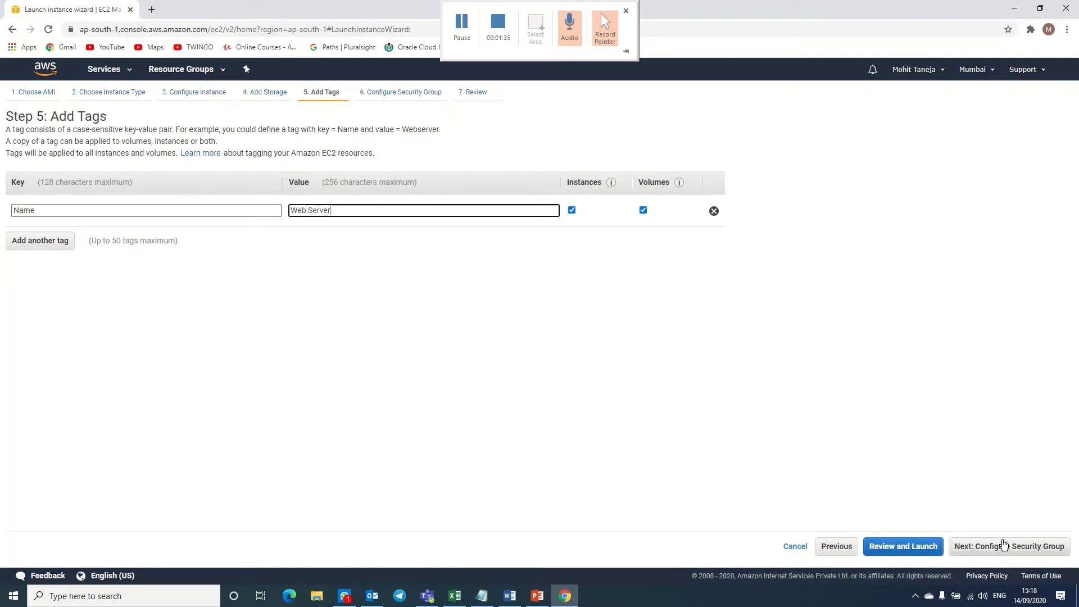
left_click(1004, 550)
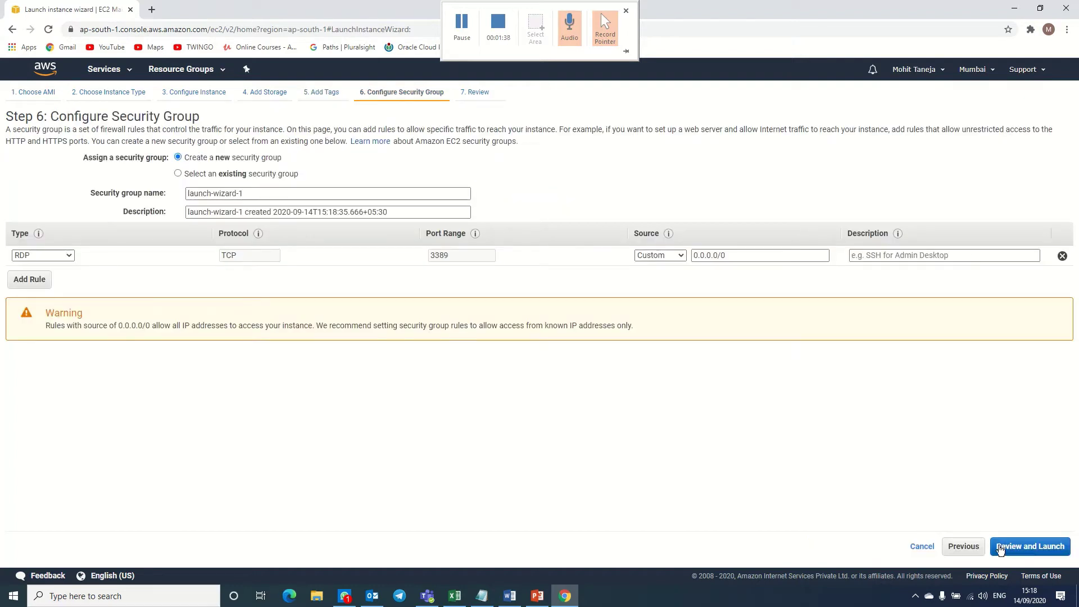
Add an HTTP inbound rule on port 80 beside the RDP rule, then go to review.
left_click(29, 279)
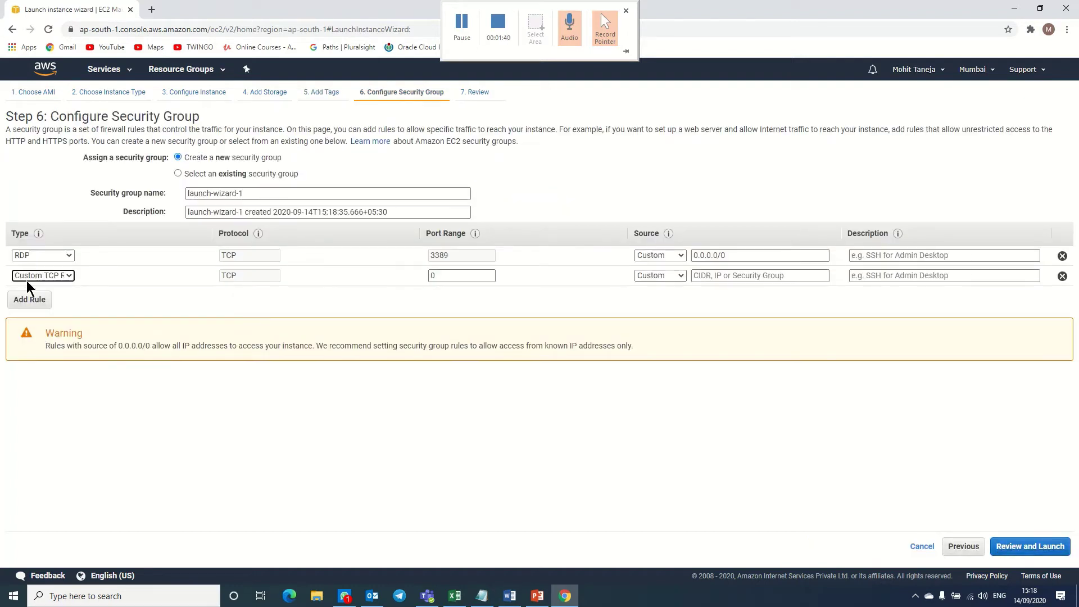
left_click(40, 276)
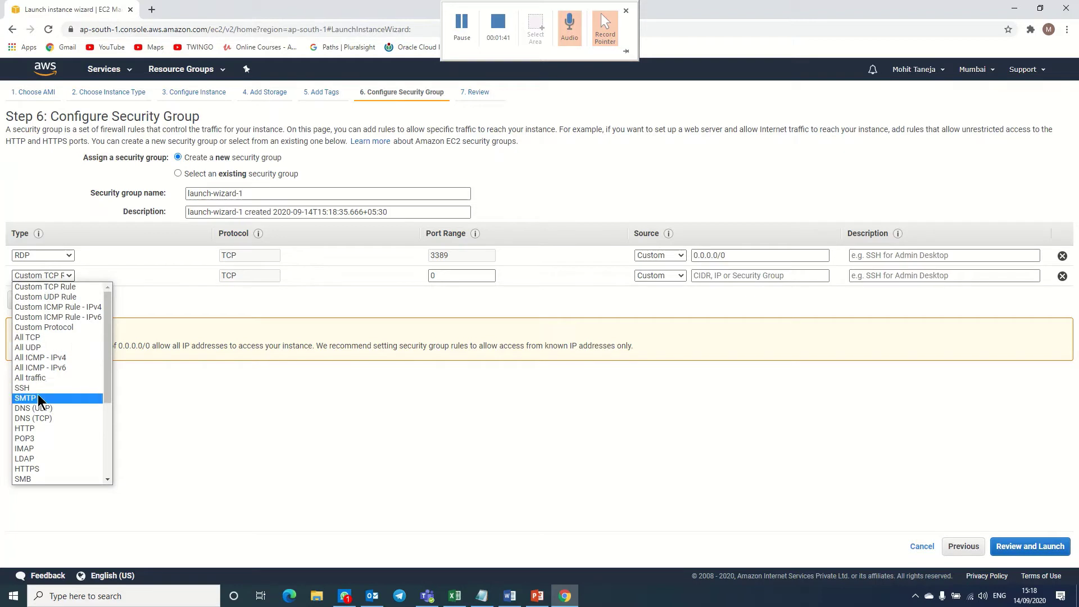
left_click(34, 427)
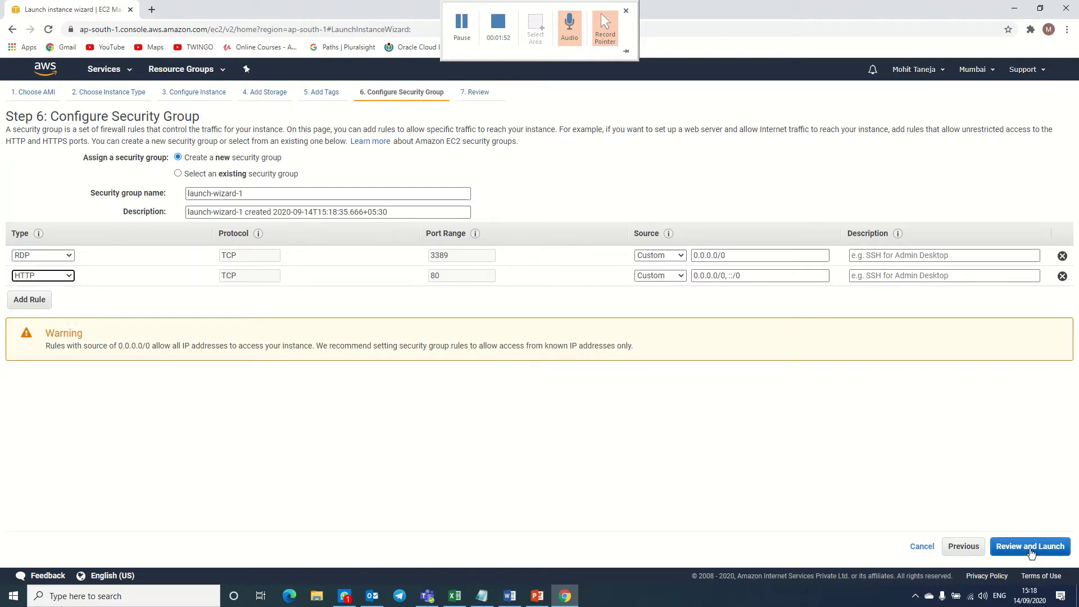
left_click(1030, 548)
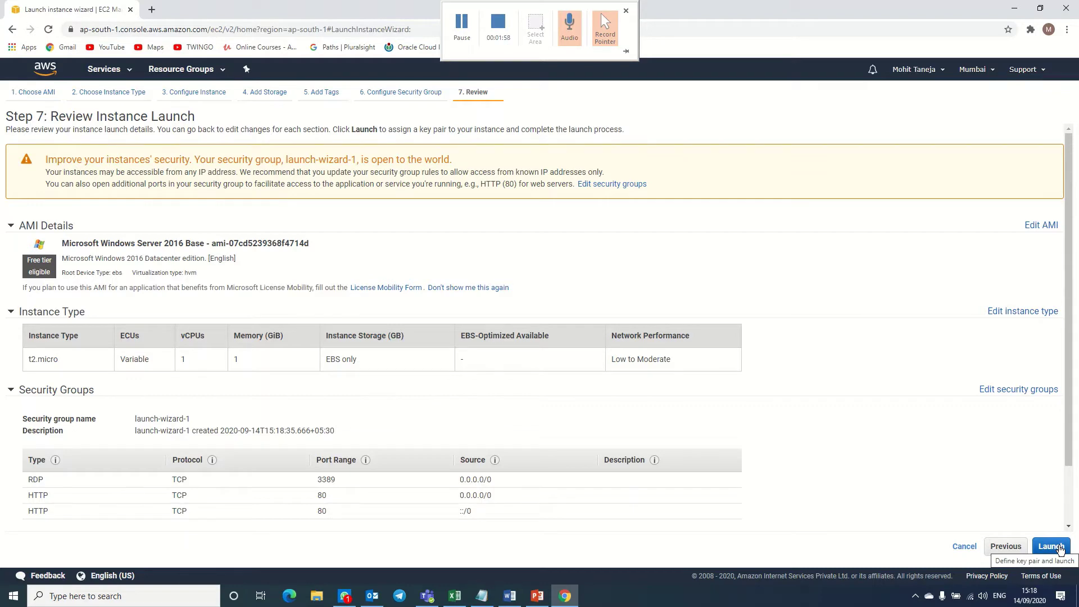
Create and download a new key pair named test123, then launch the instance.
left_click(1051, 546)
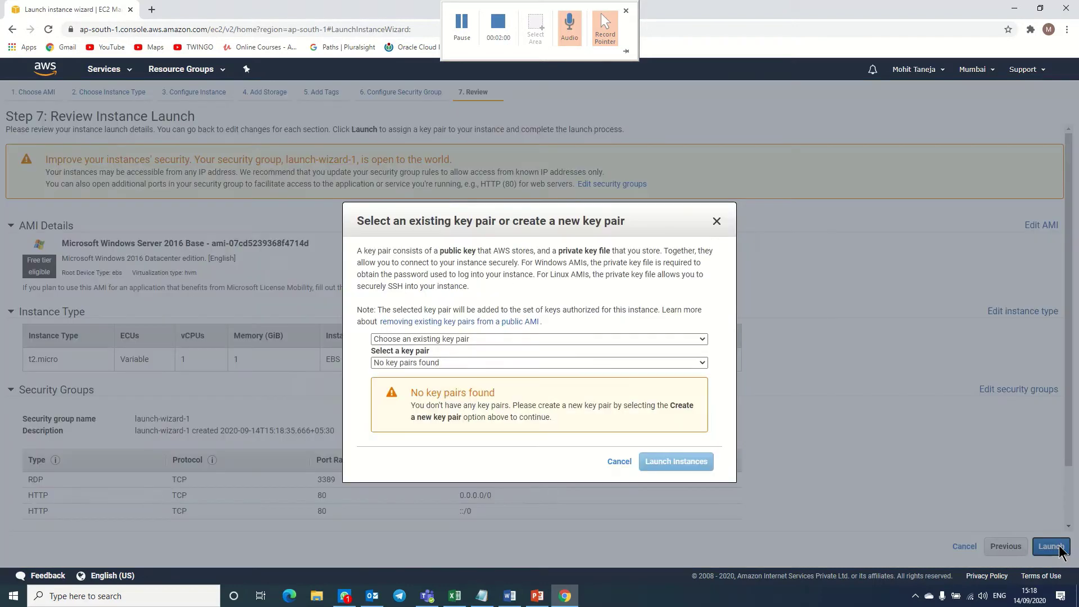
left_click(464, 339)
left_click(448, 357)
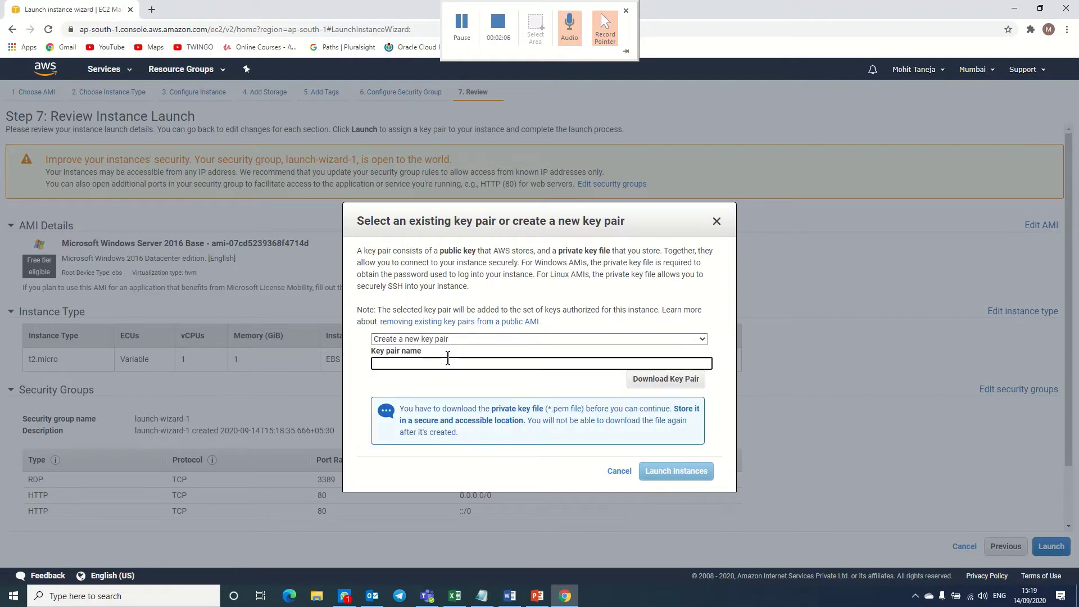
type("Demo")
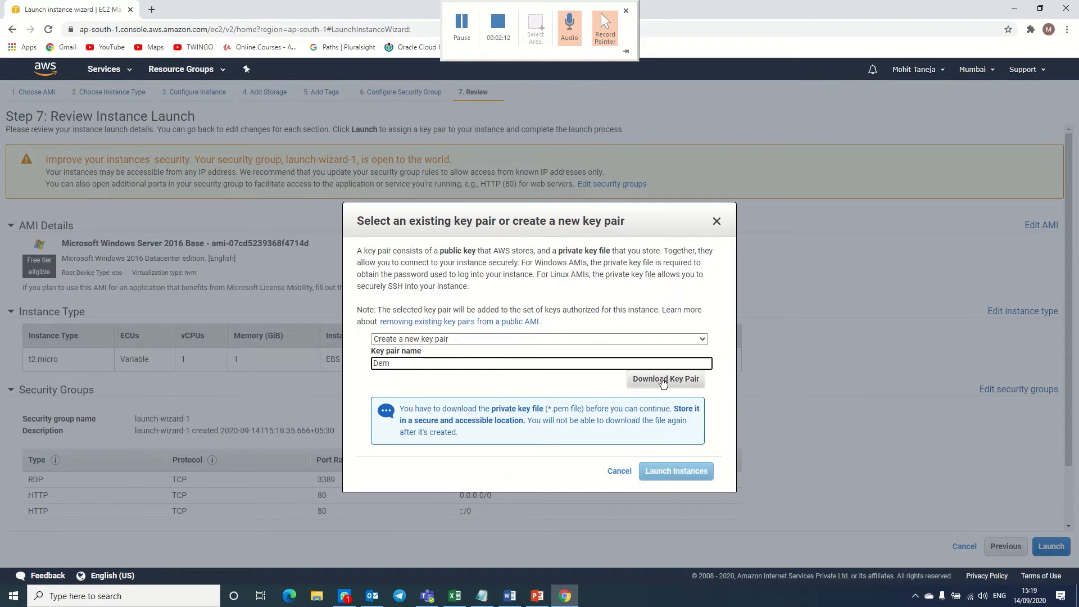
key("BackSpace")
key("BackSpace")
key("BackSpace")
type("test123")
left_click(677, 382)
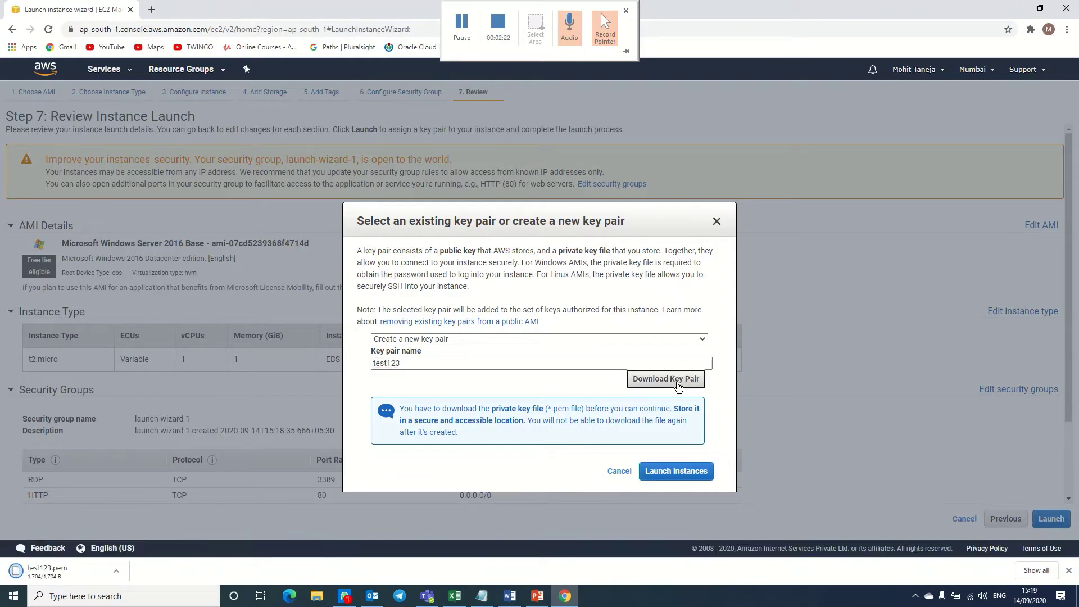
left_click(683, 472)
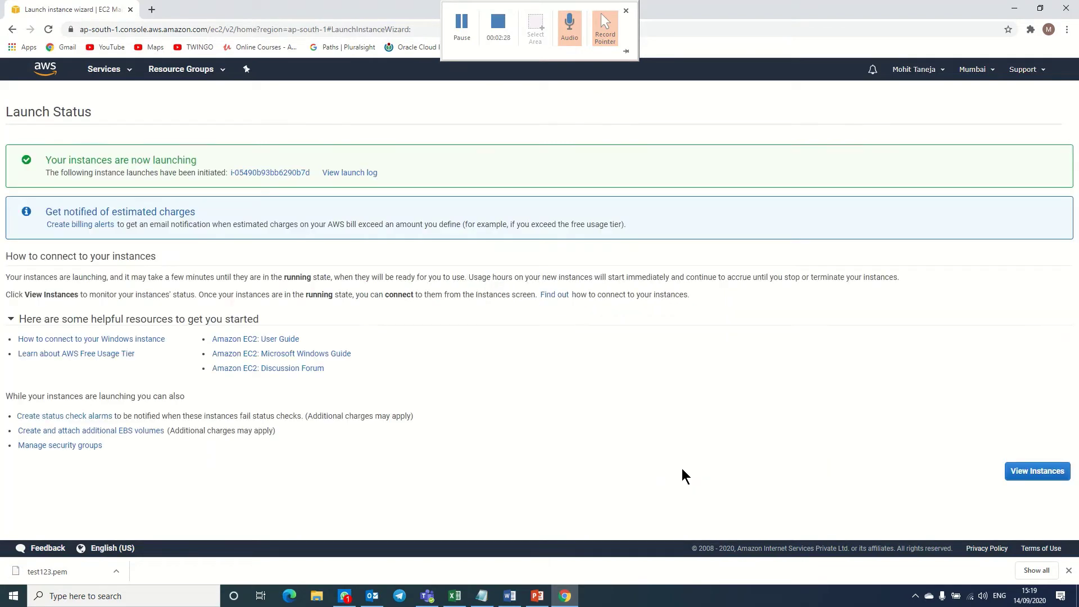
Open the Instances list and copy the Web Server's public IP 13.127.236.53.
left_click(1048, 472)
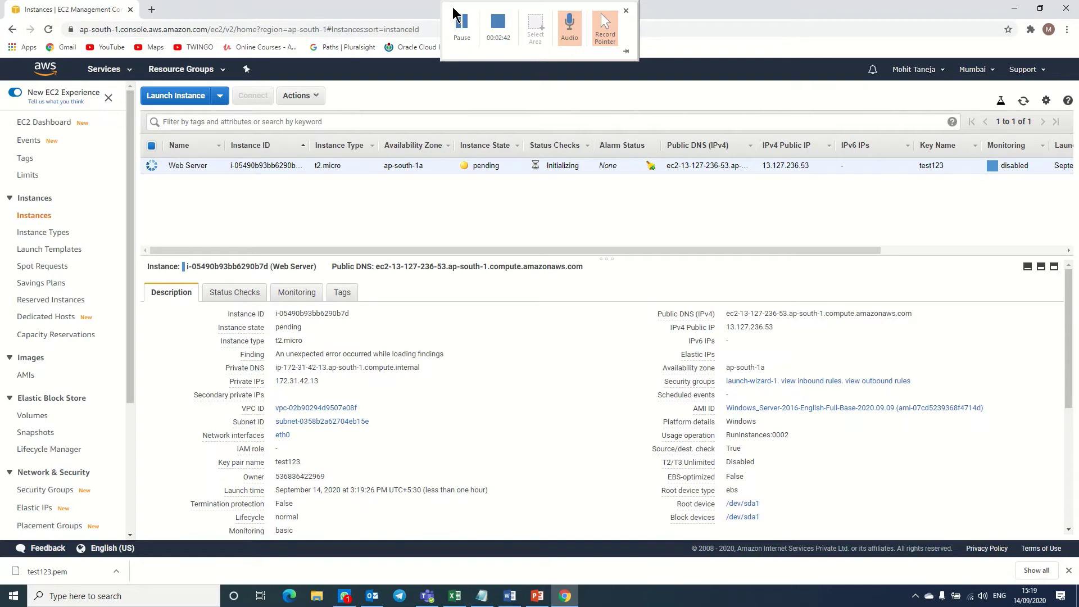
left_click(463, 23)
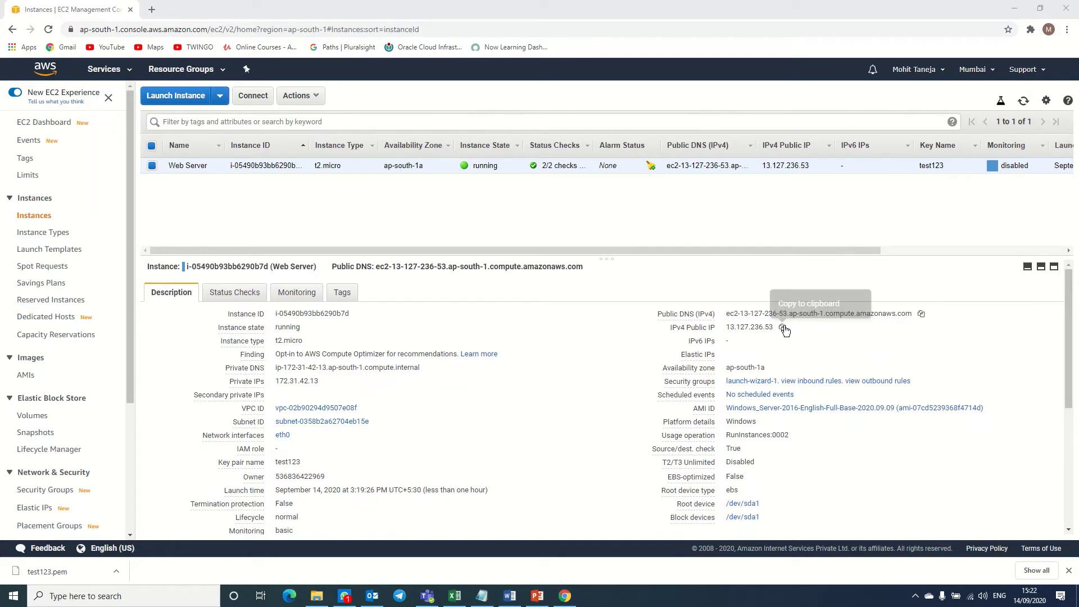
left_click(783, 328)
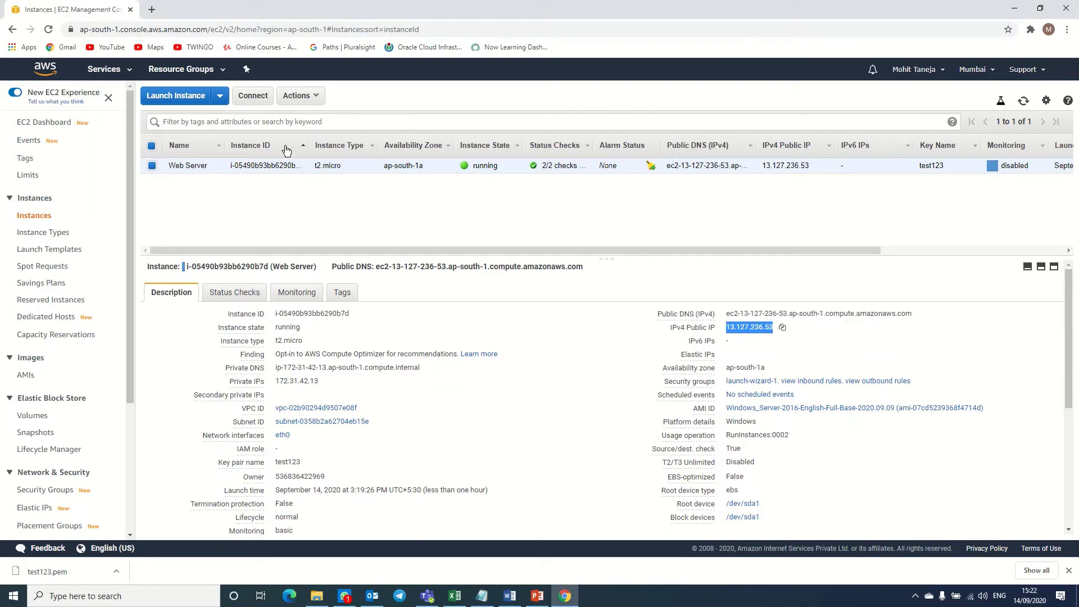
Download the Web Server's RDP file, decrypt the Administrator password using Downloads\test123.pem, and copy it.
left_click(258, 100)
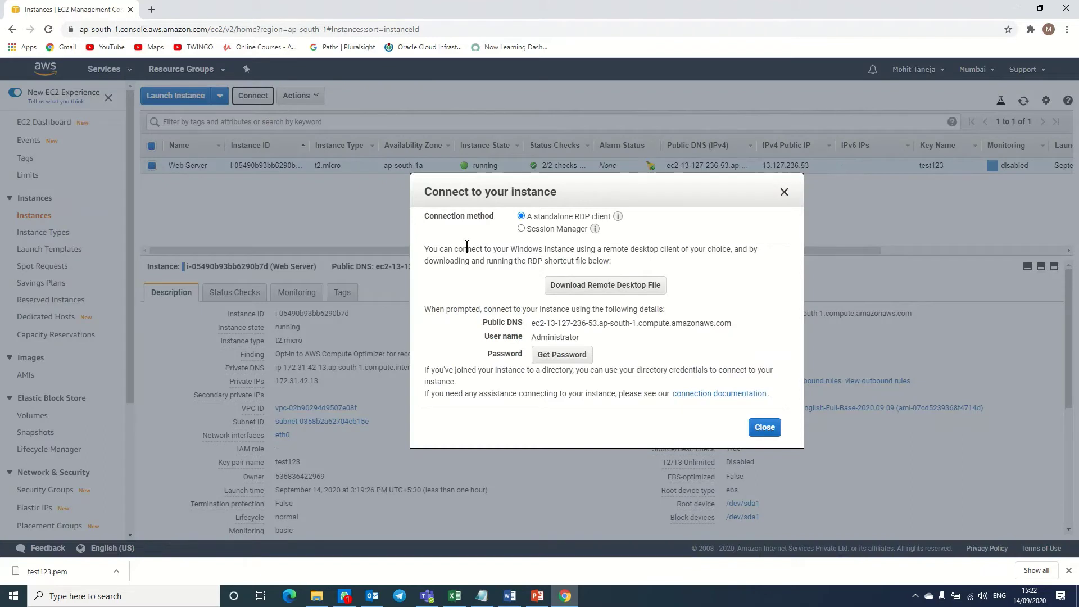
left_click(630, 294)
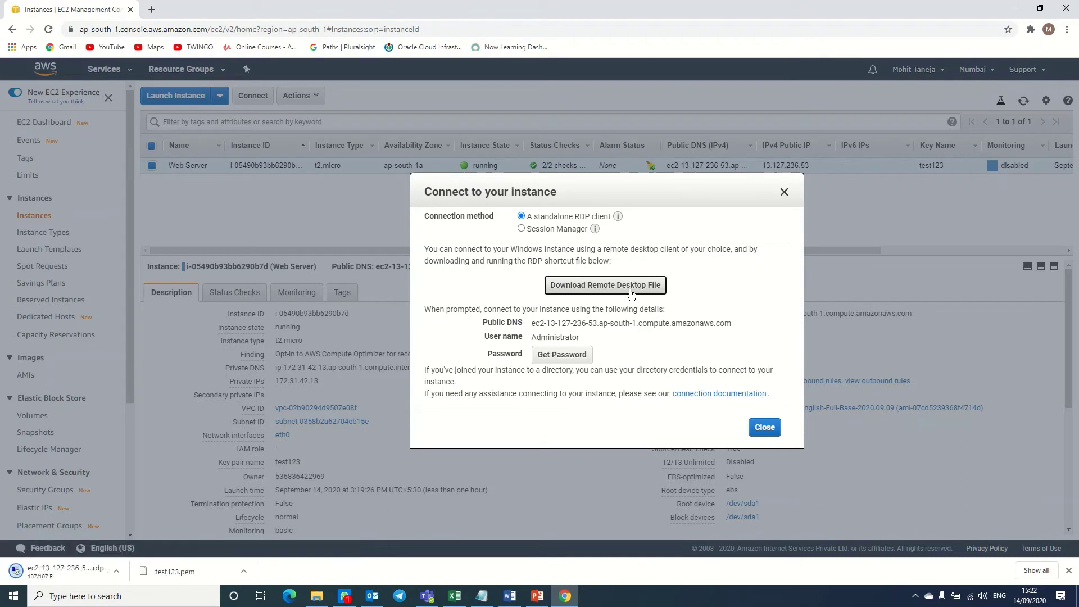
left_click(563, 354)
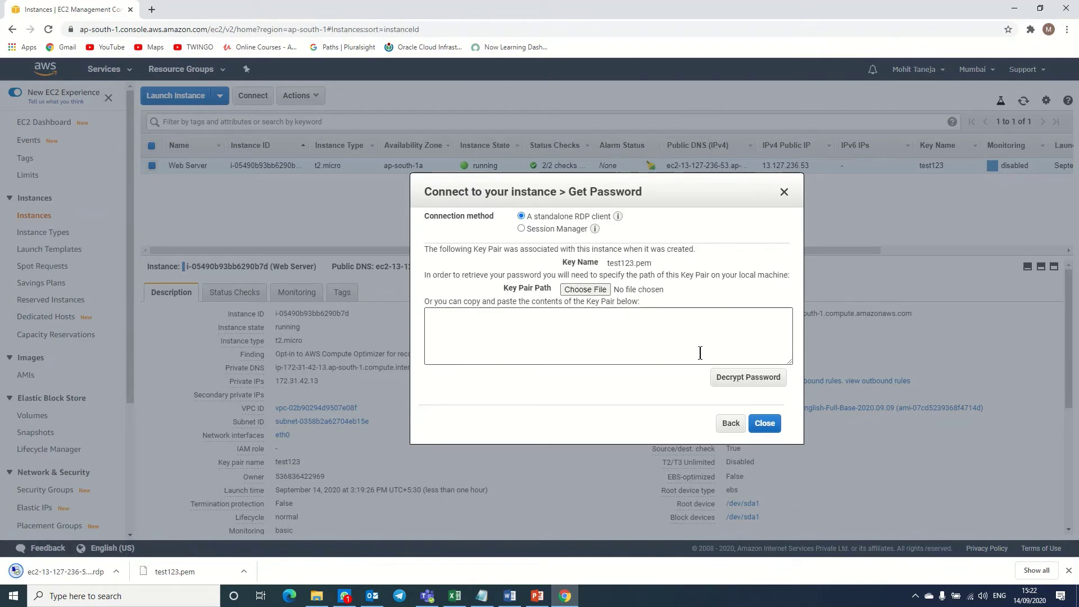
left_click(591, 290)
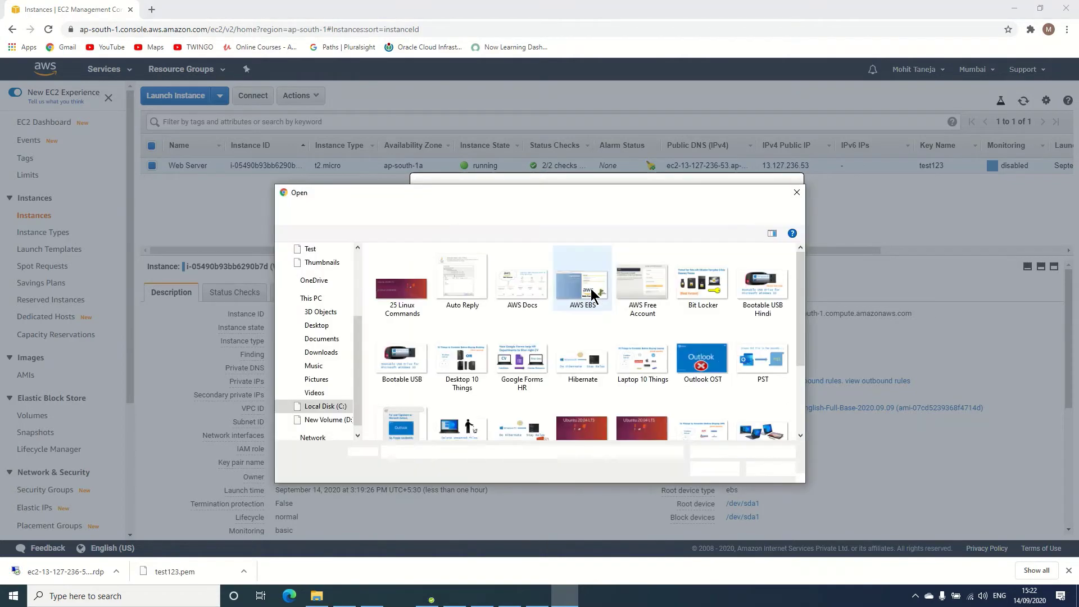
left_click(321, 302)
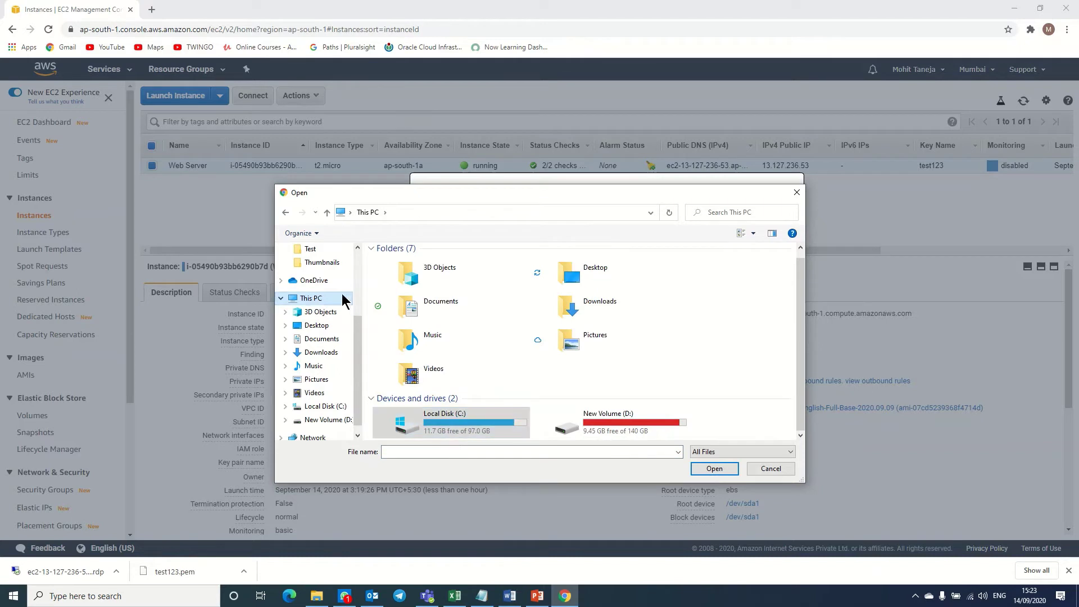
left_click(325, 354)
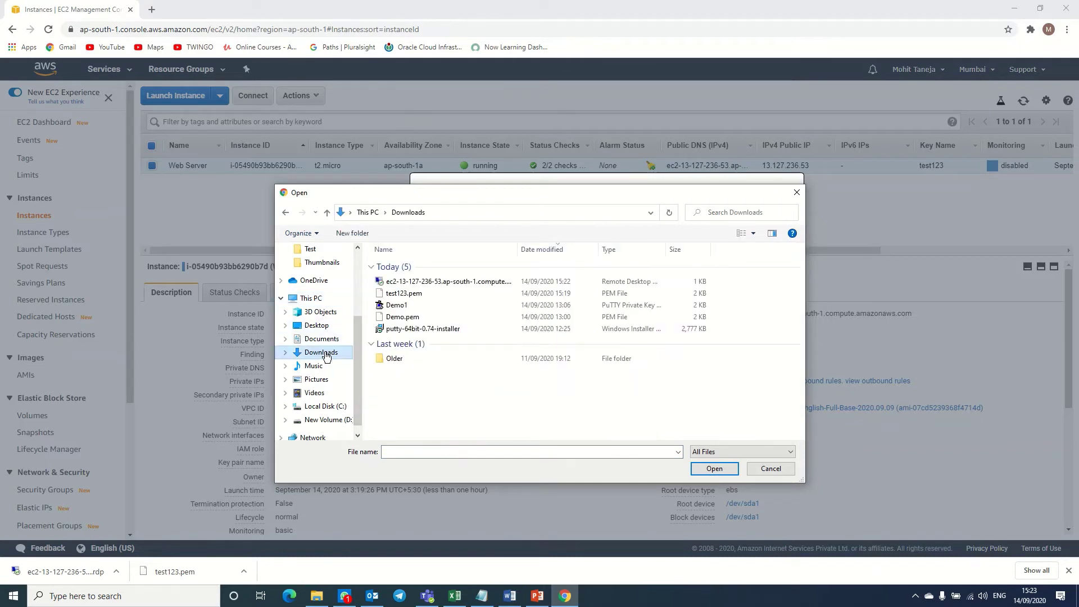
double_click(394, 294)
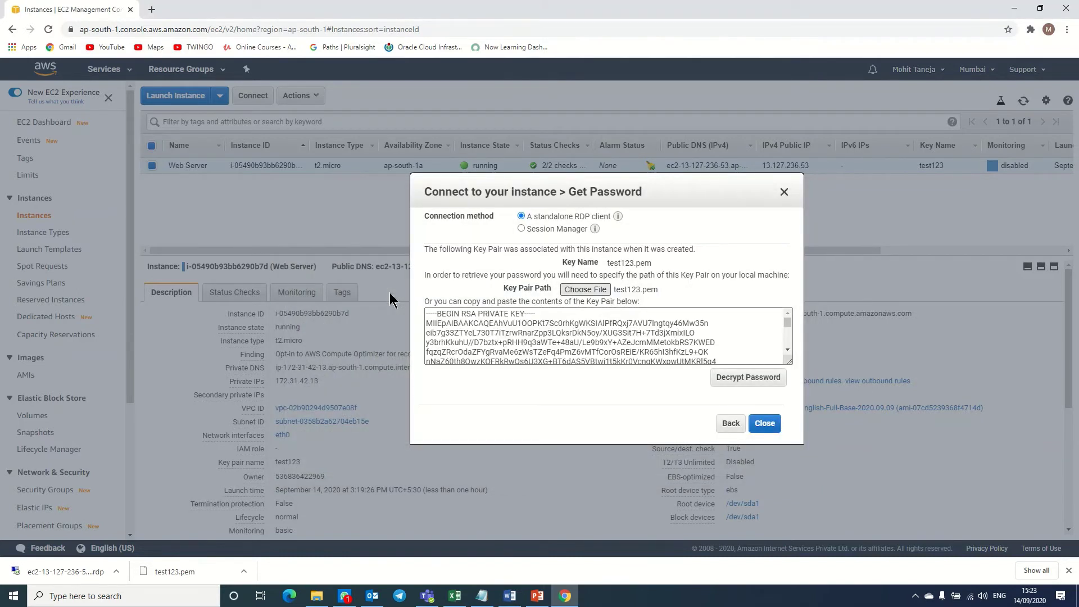
left_click(745, 376)
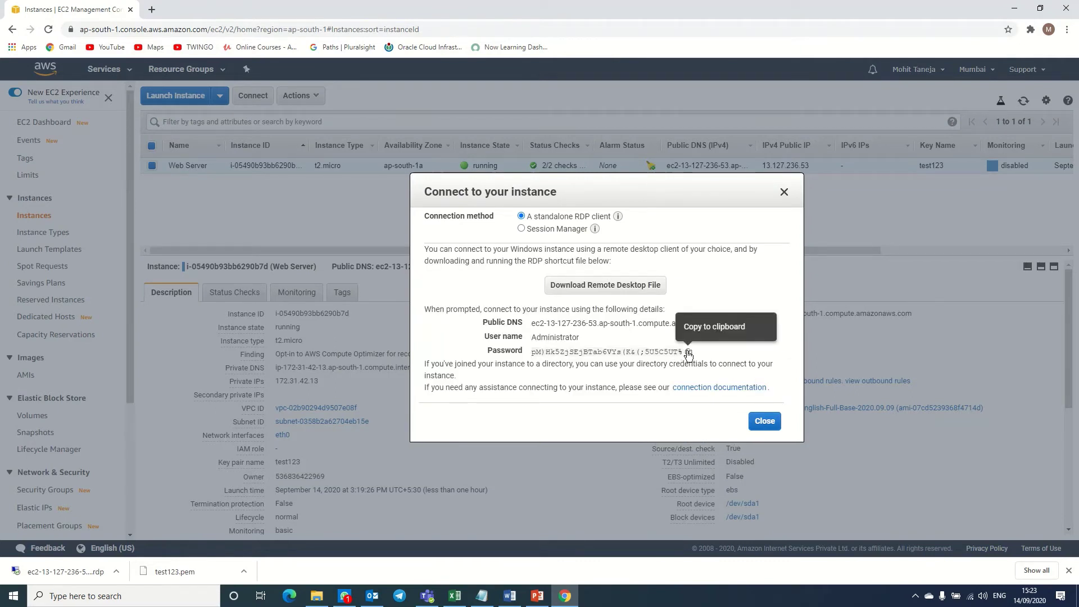
left_click(688, 353)
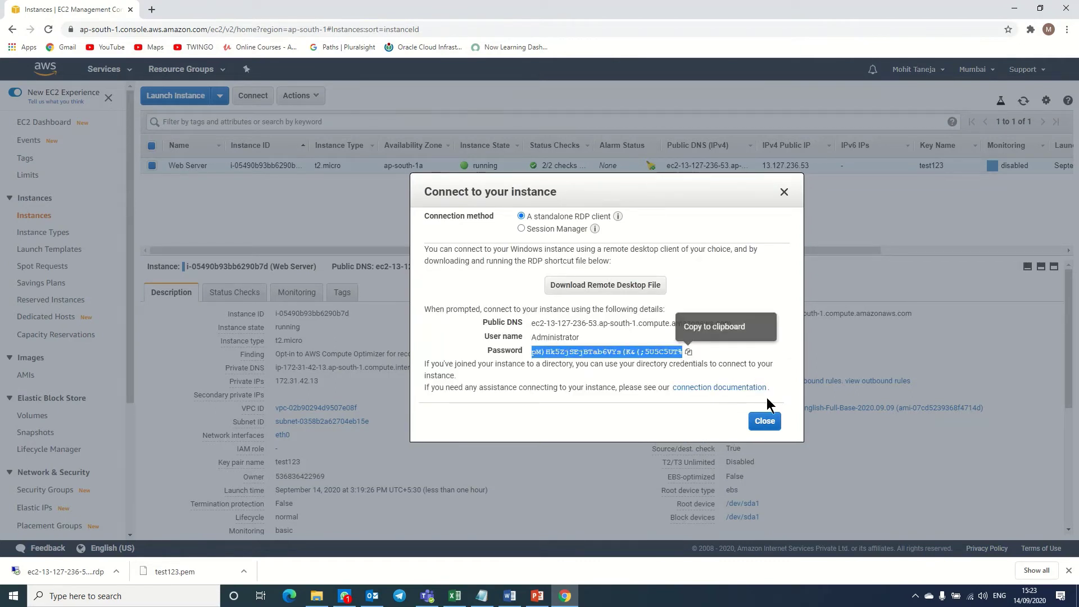
Launch Notepad via Win+R and paste the decrypted Administrator password into the new document.
key("super+r")
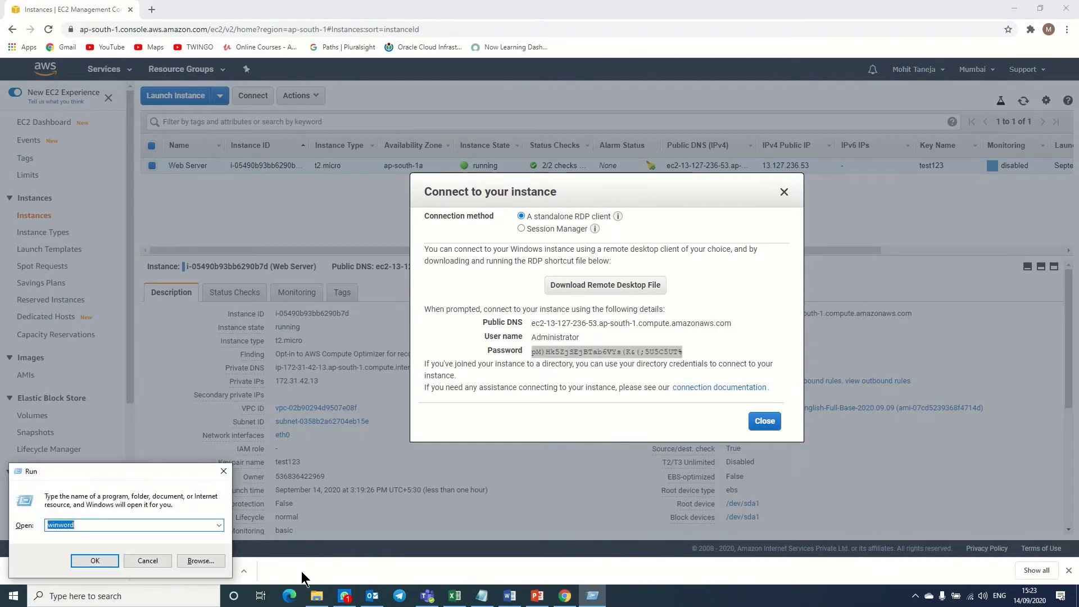
type("notepad")
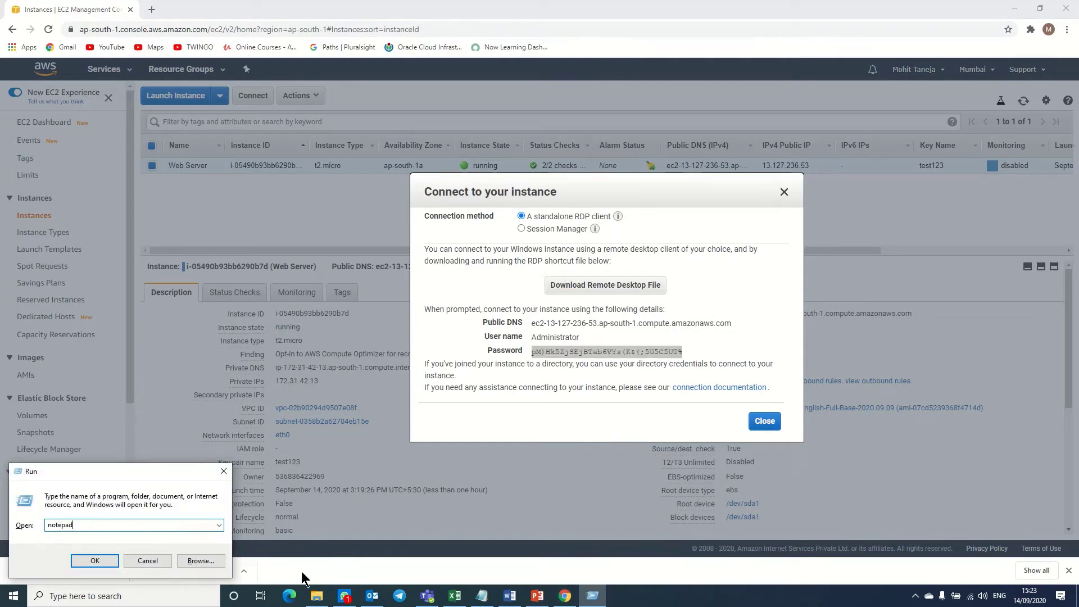
key("Return")
key("ctrl+v")
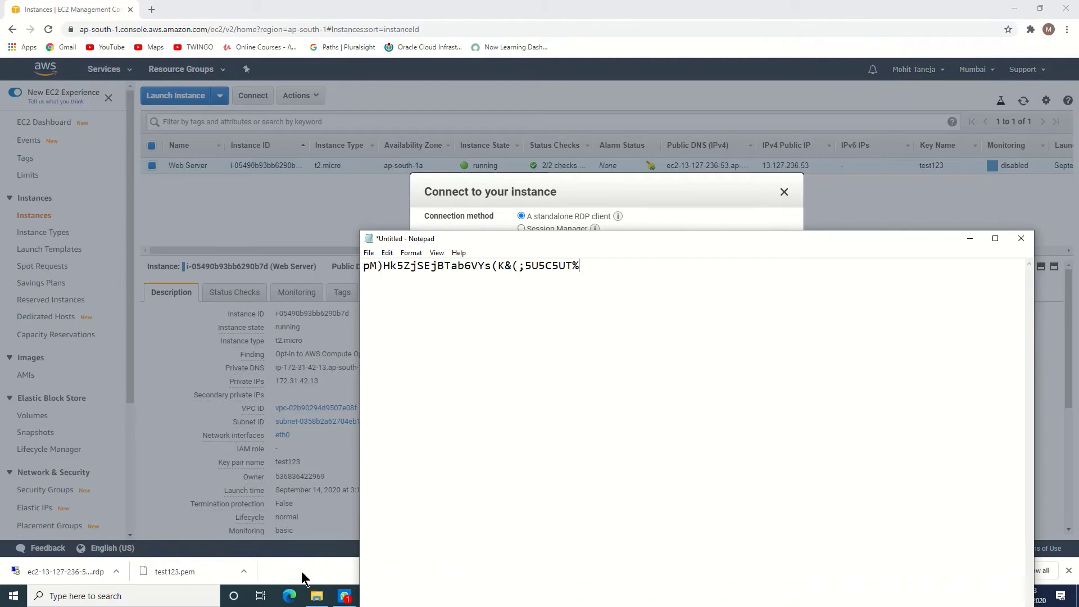
left_click(301, 570)
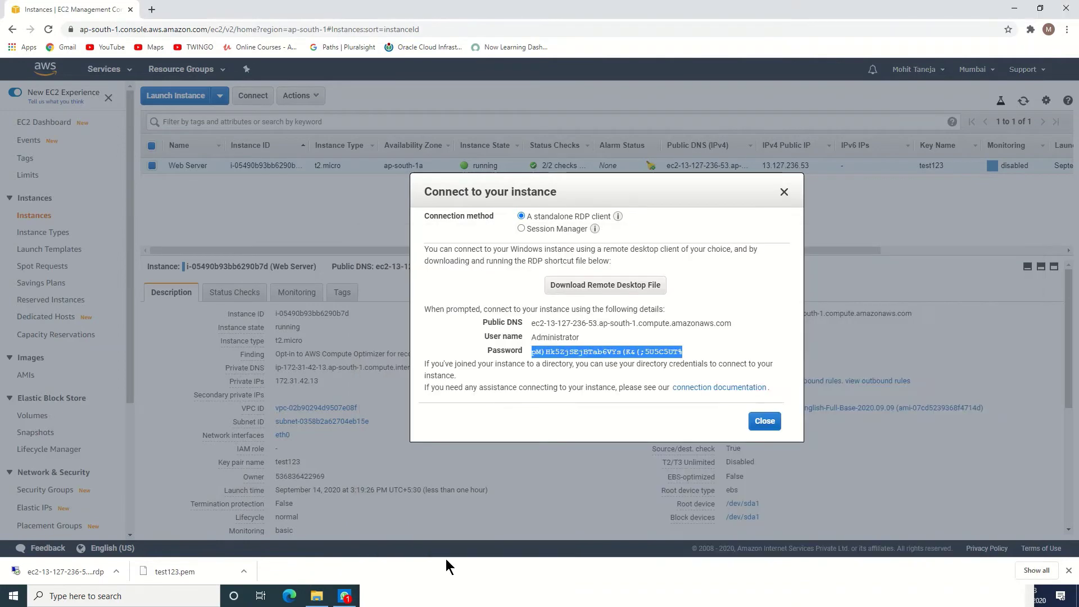
Open the downloaded .rdp file, accept the unknown-publisher warning, and submit the pasted Administrator password.
left_click(759, 424)
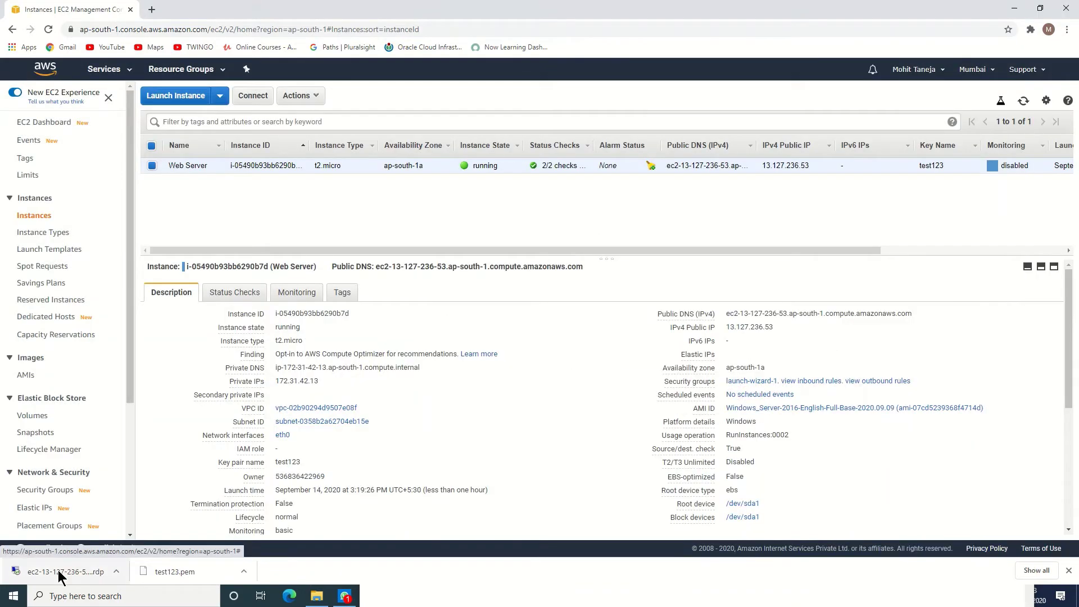
left_click(117, 572)
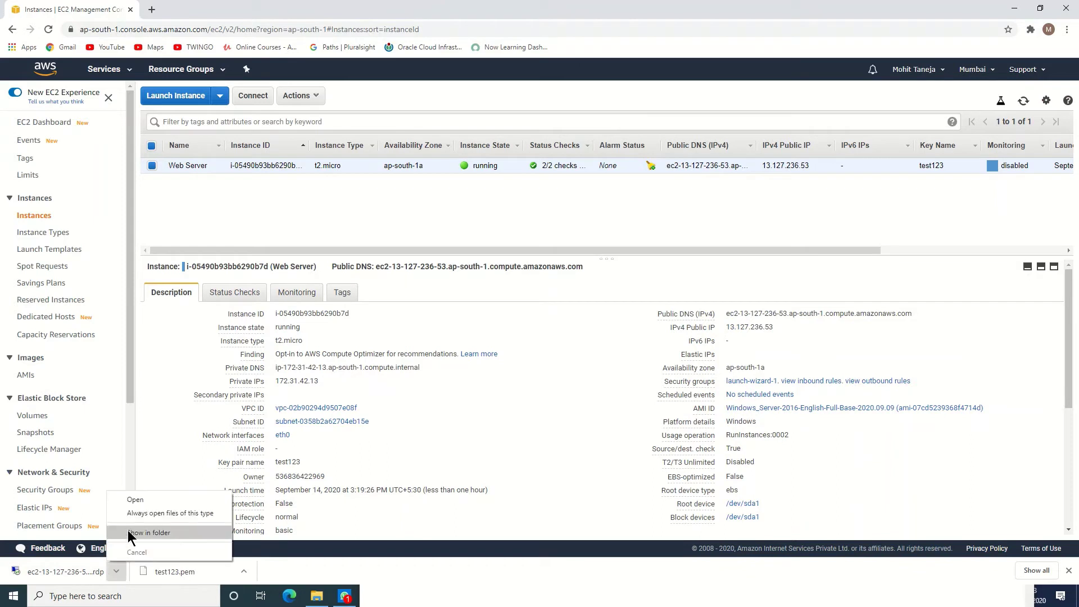
left_click(127, 500)
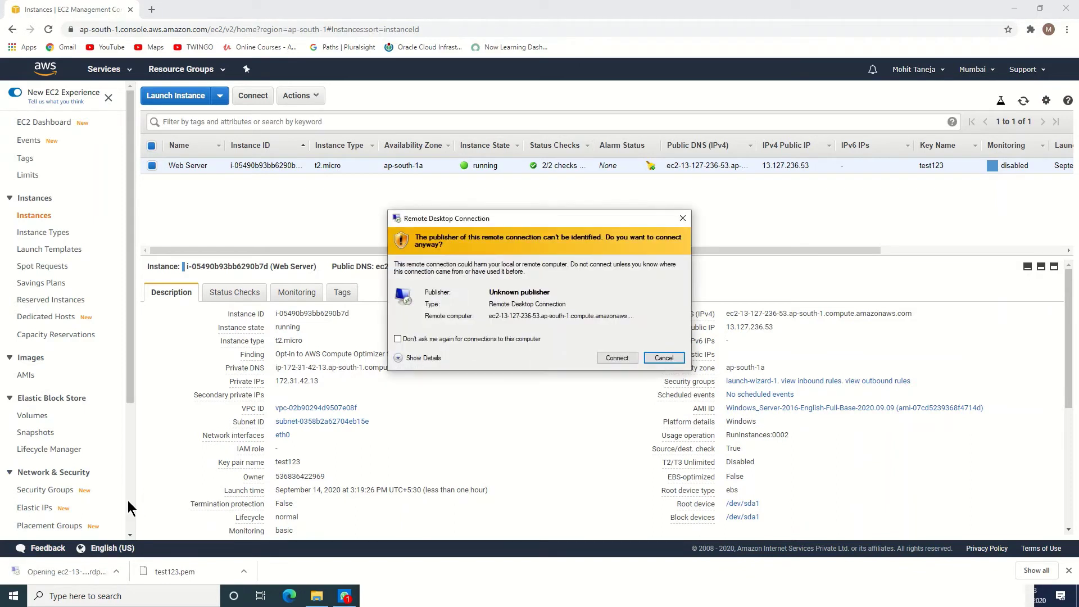
left_click(622, 358)
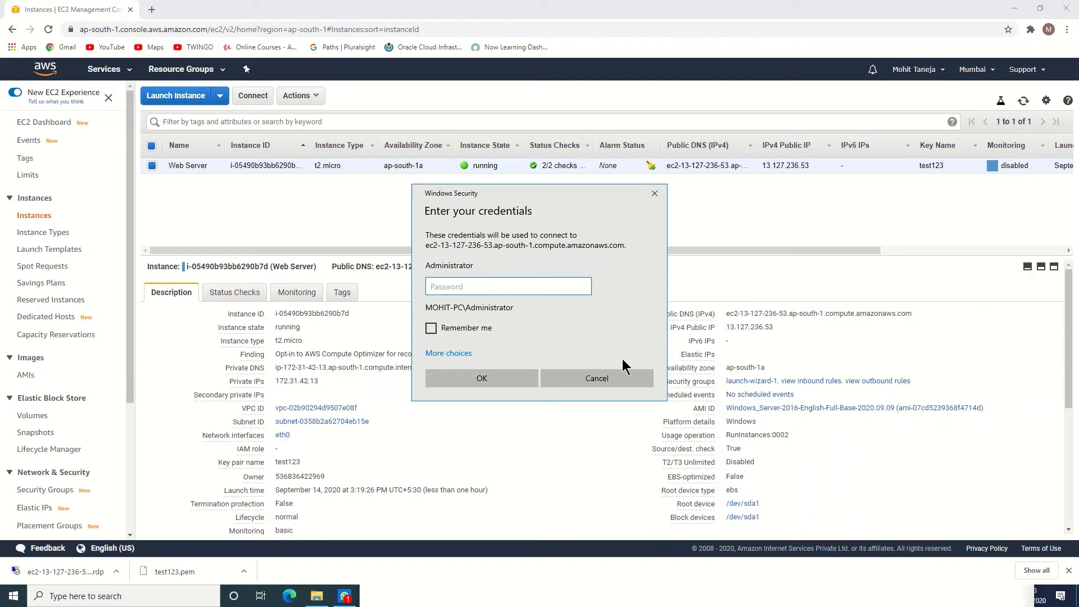
key("ctrl+v")
left_click(511, 375)
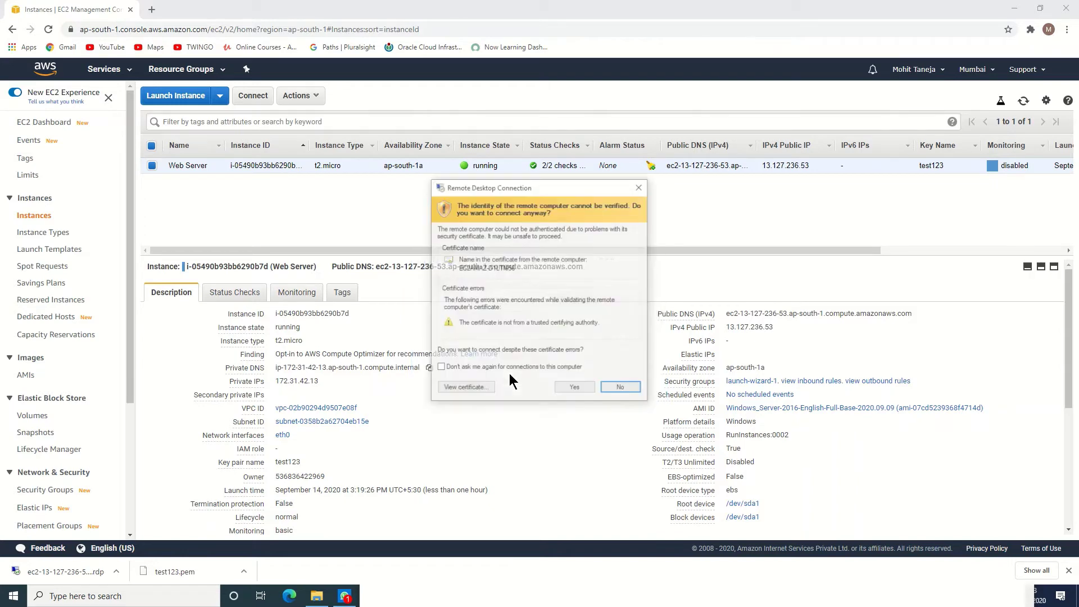
Accept the server's untrusted certificate to reach the remote Windows Server desktop.
left_click(574, 387)
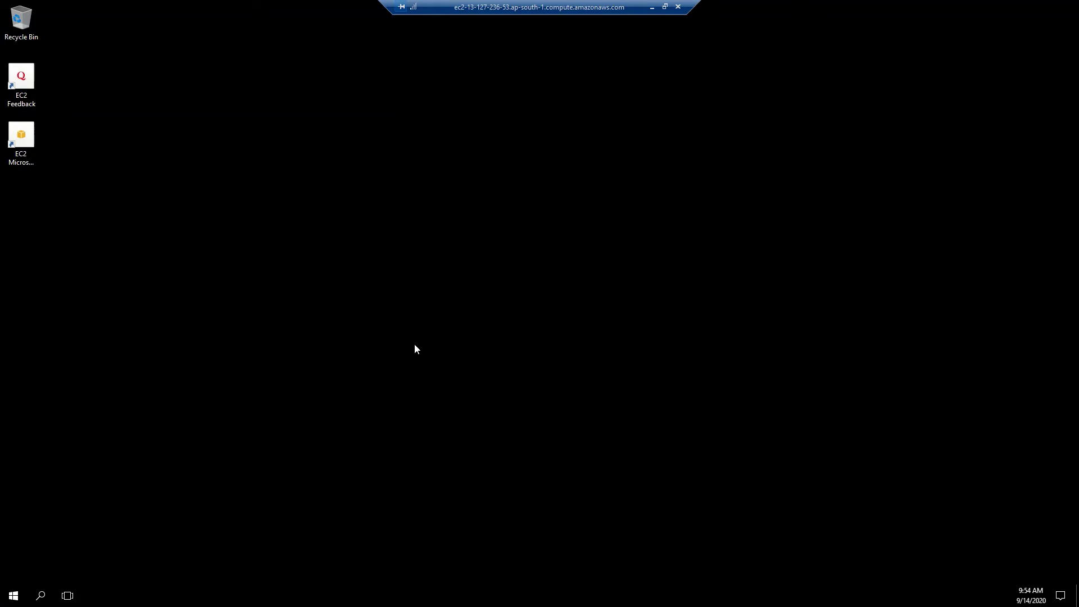
Open Personalization settings from the desktop and allow the server to be discoverable on the network.
right_click(366, 173)
left_click(419, 282)
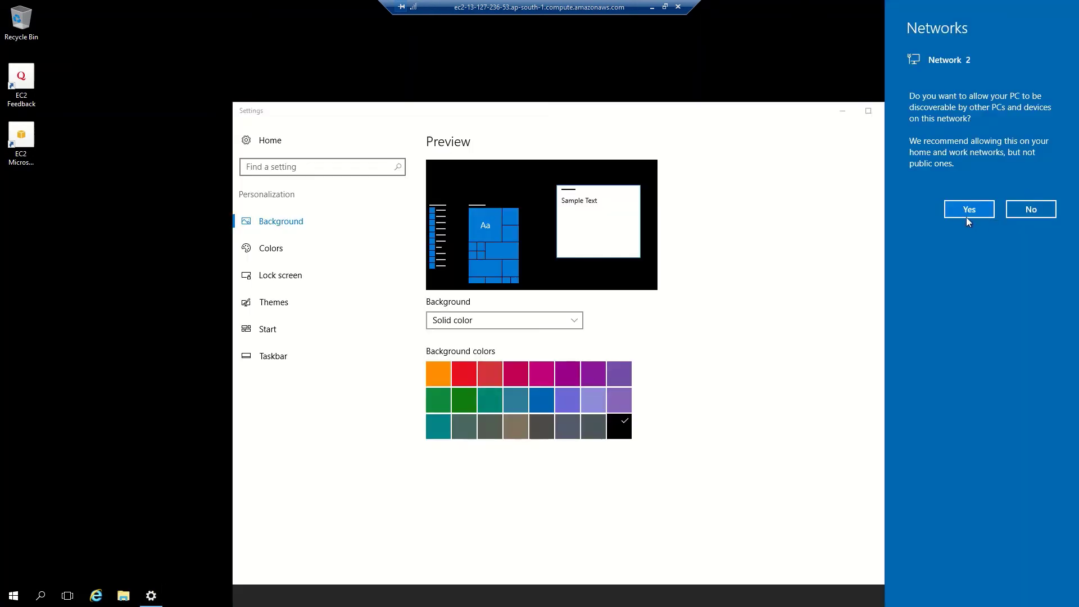
left_click(964, 211)
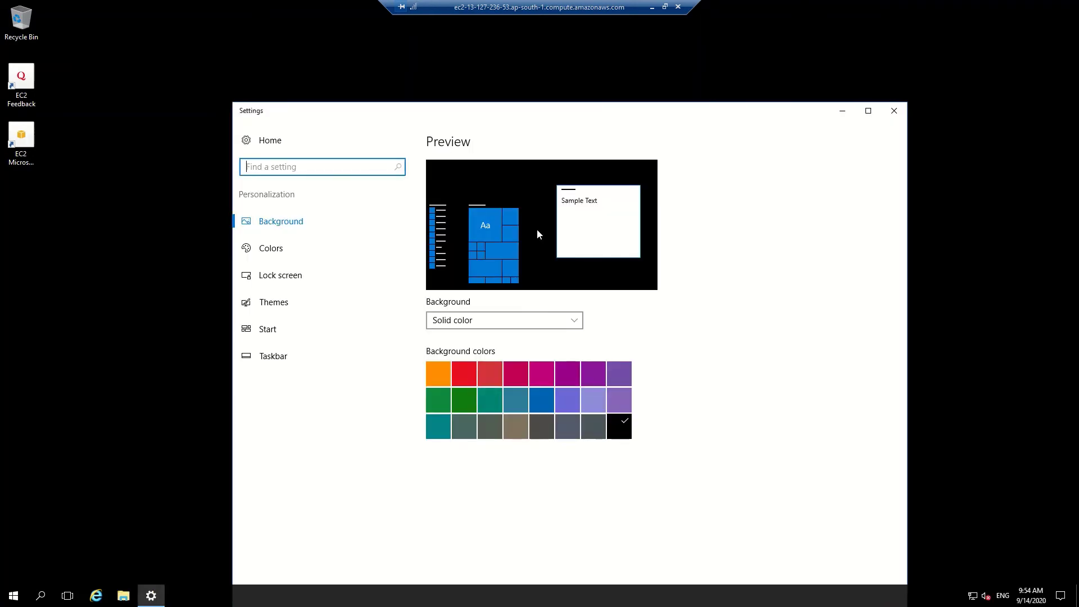
Turn on the Computer and Network icons in Desktop icon settings, then close Settings.
left_click(272, 306)
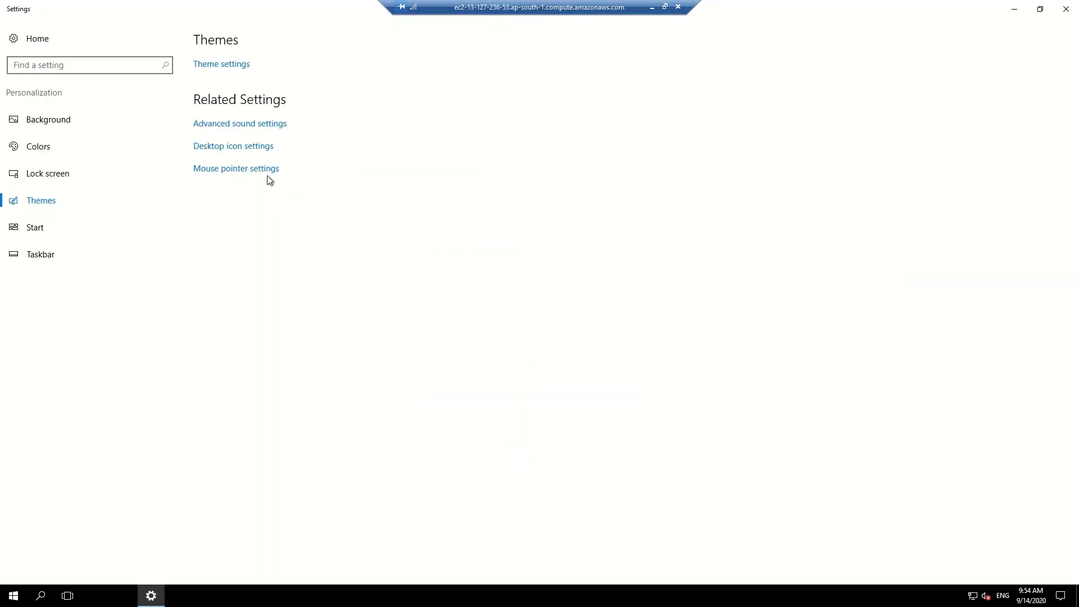
left_click(254, 147)
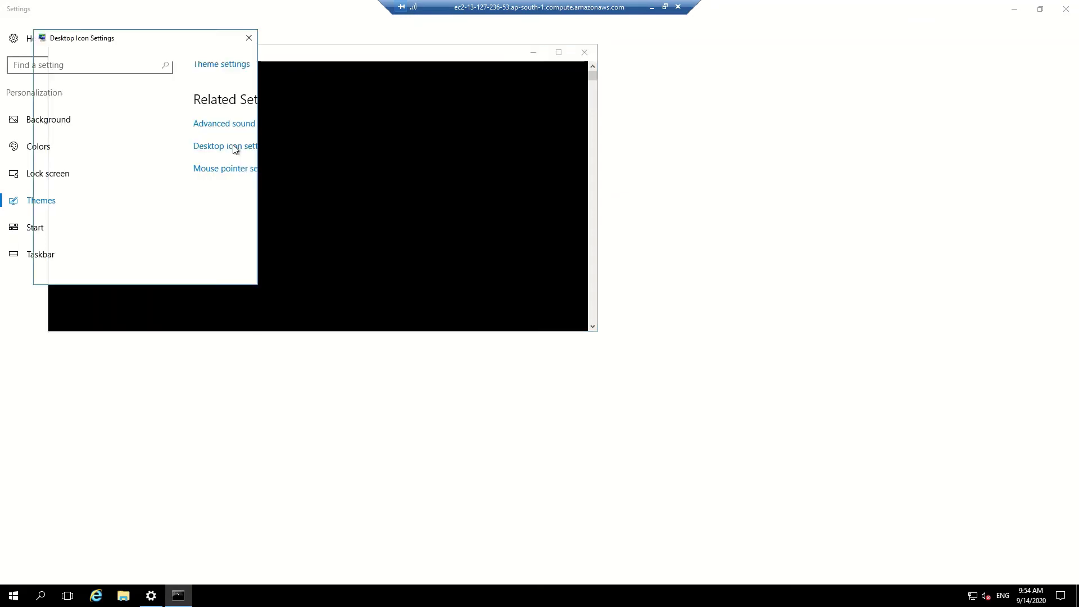
left_click(66, 86)
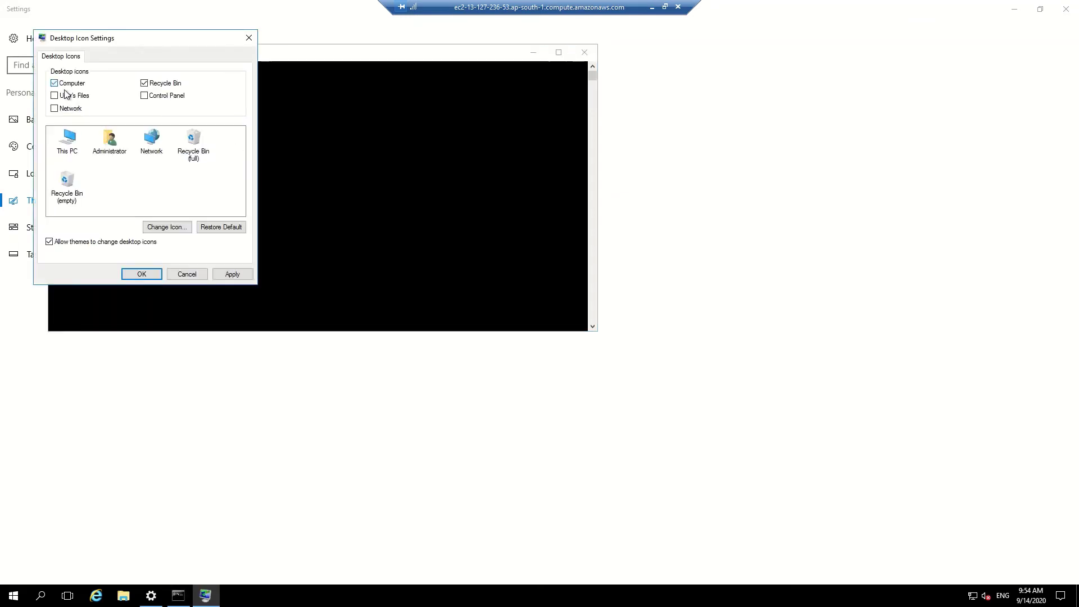
left_click(64, 109)
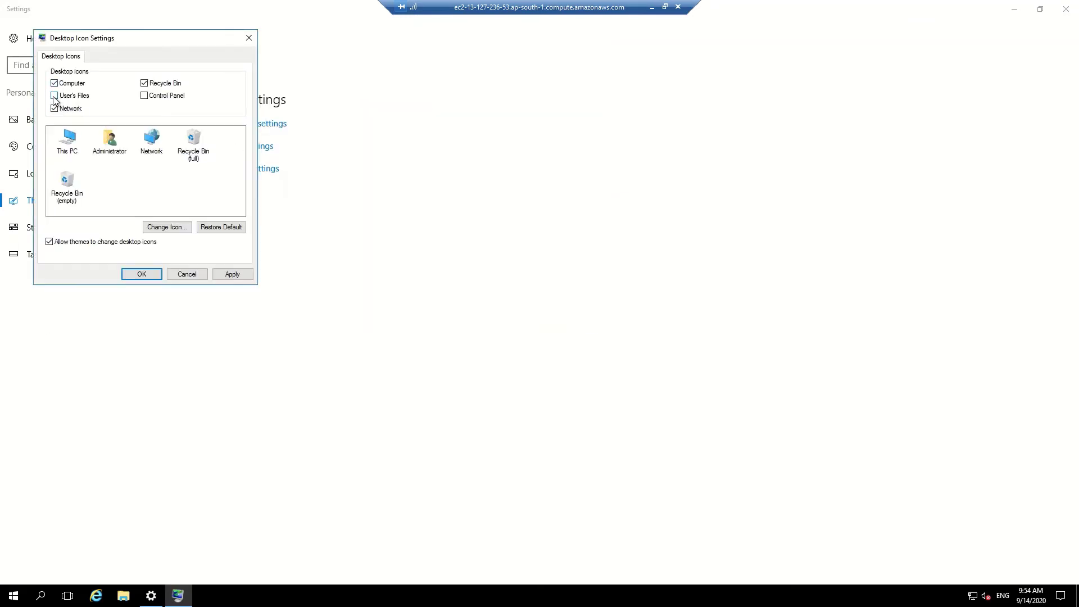
left_click(141, 274)
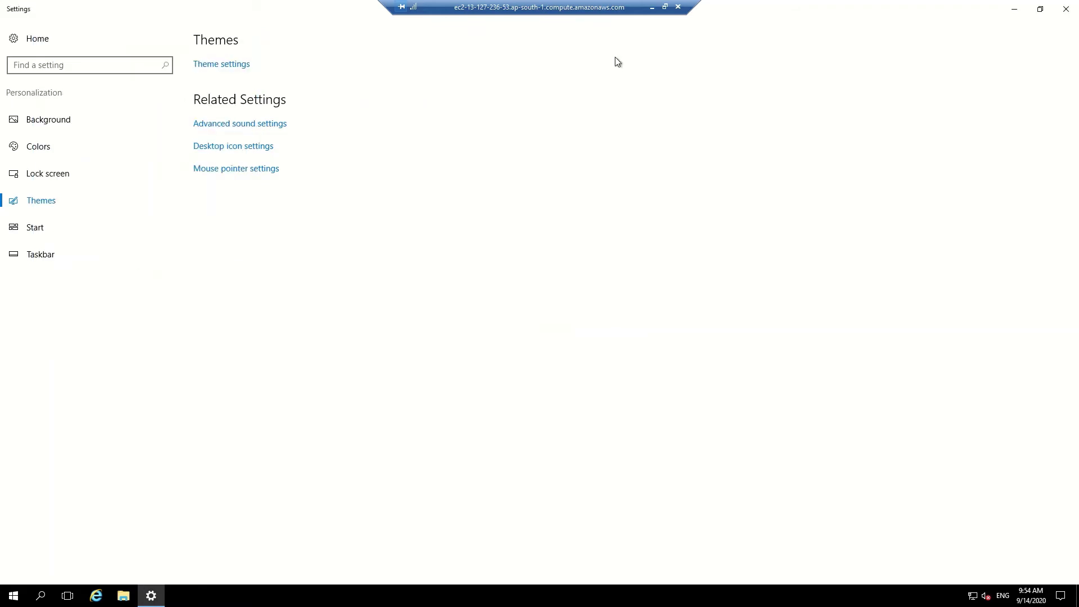
left_click(1068, 6)
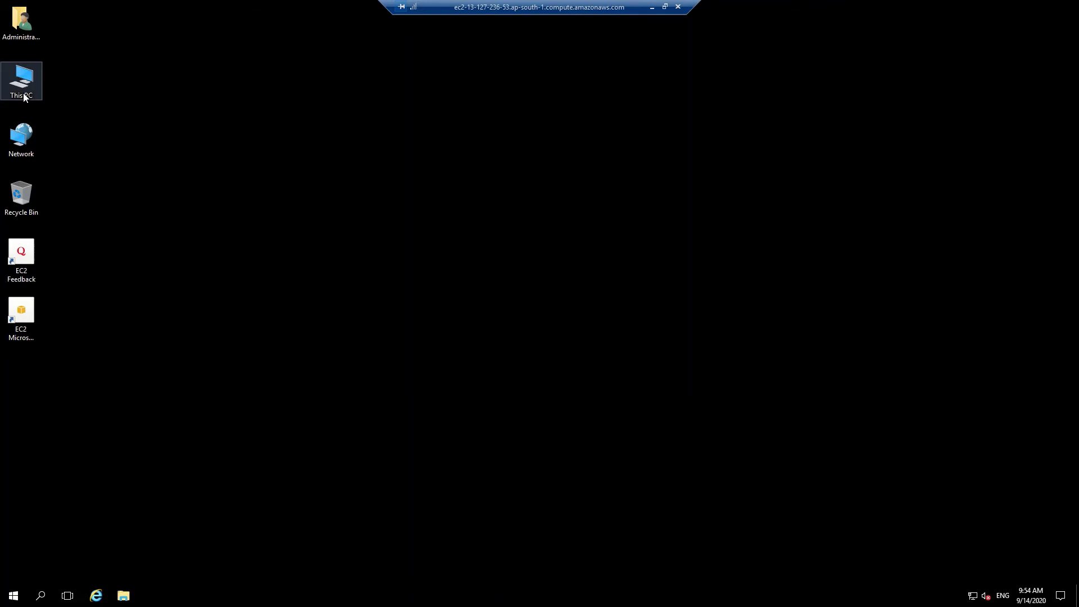
Start Server Manager from the Start menu and dismiss the inventory-collection notice.
left_click(14, 595)
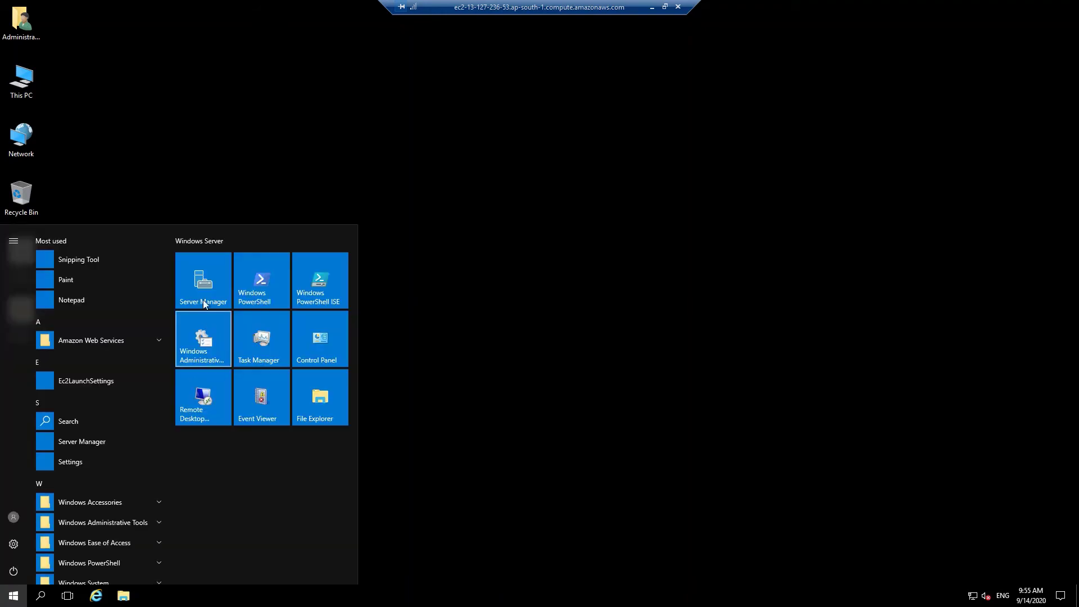
left_click(203, 287)
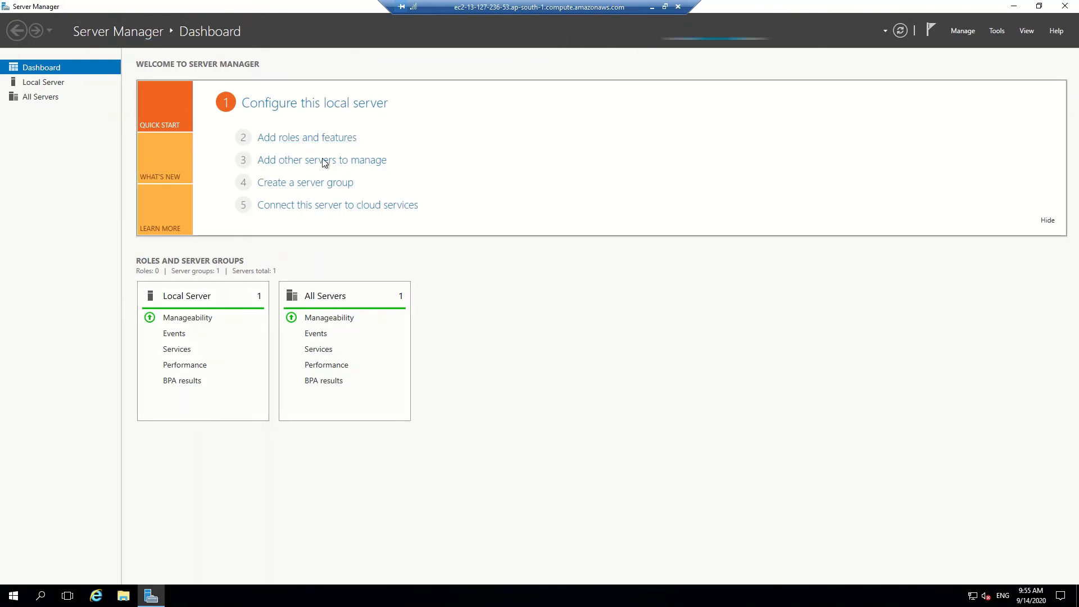
left_click(300, 143)
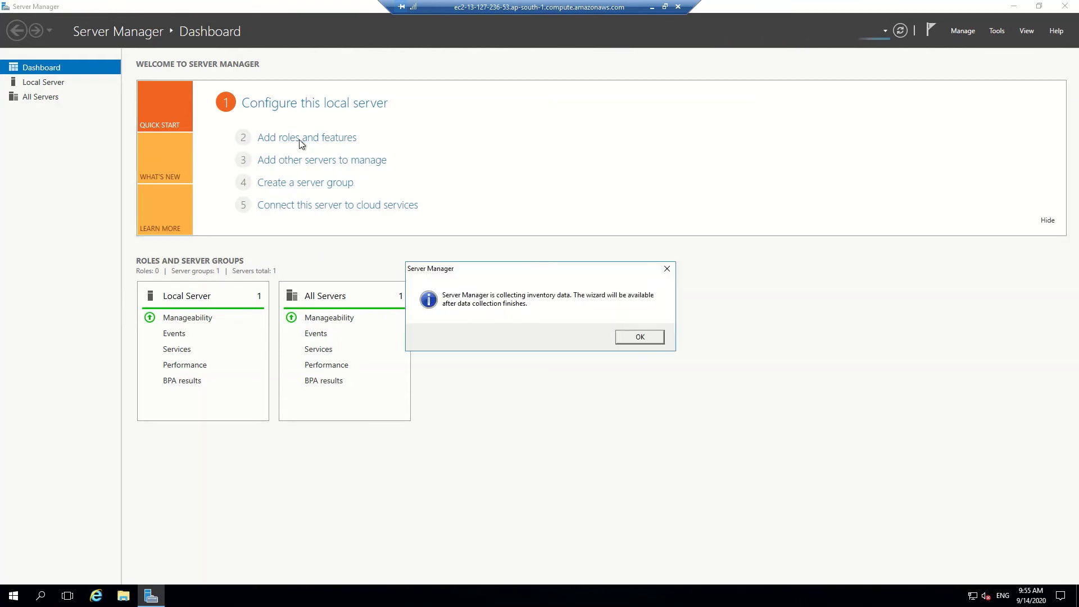
left_click(641, 337)
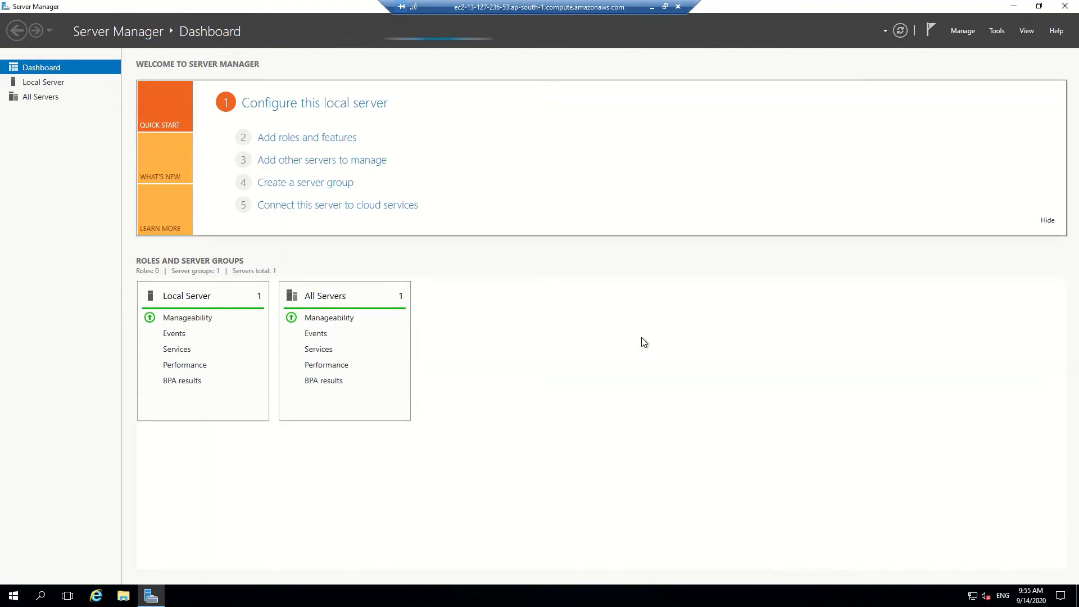
mouse_move(538, 7)
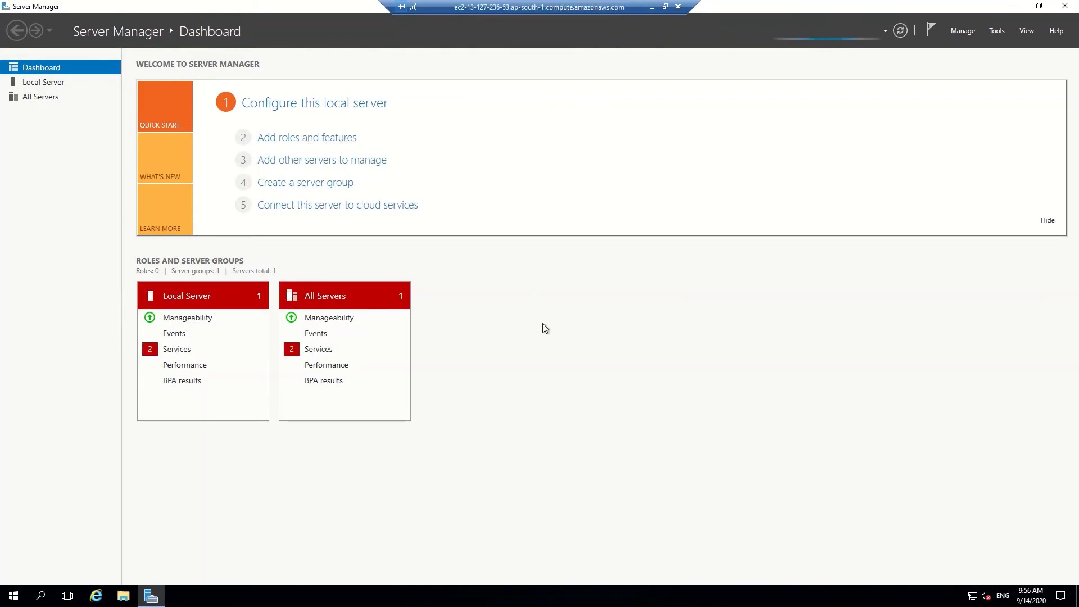
Start the Add Roles and Features Wizard with role-based installation on this server, declining Essentials Experience.
left_click(333, 137)
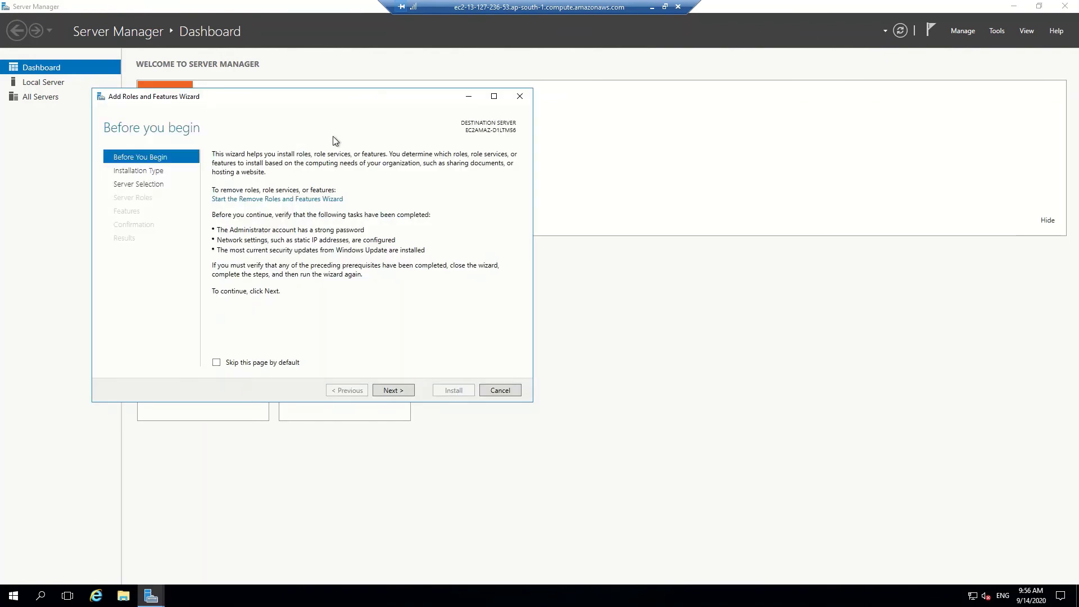
left_click(386, 392)
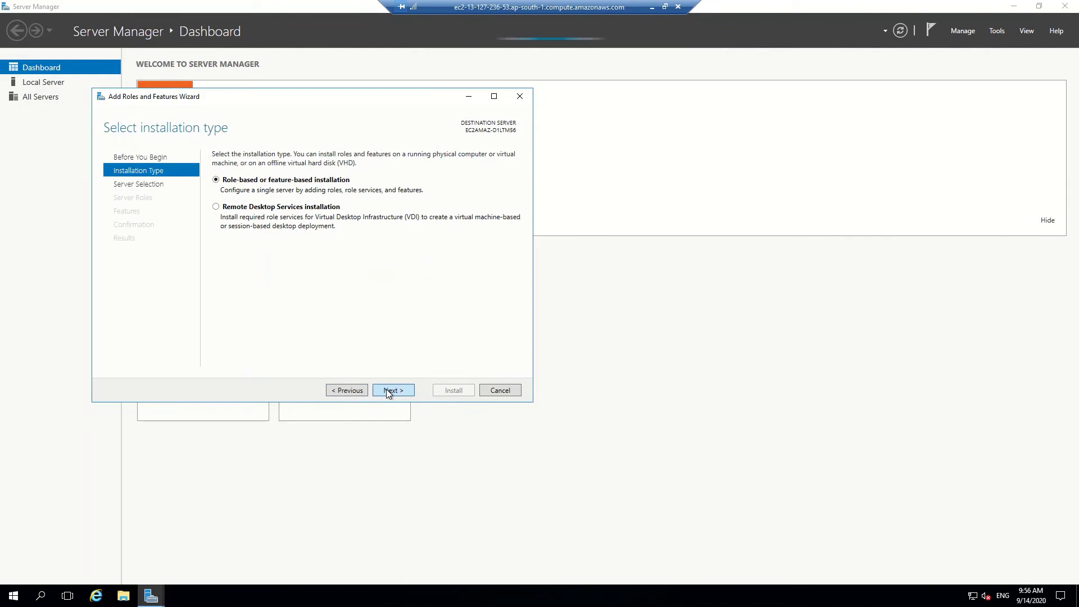
left_click(386, 388)
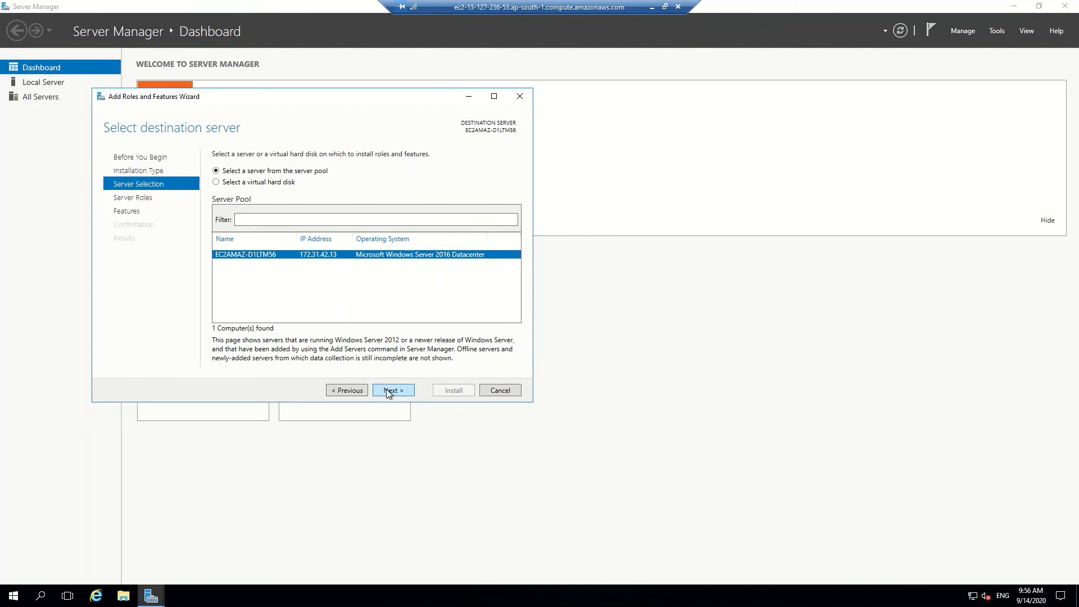
left_click(386, 389)
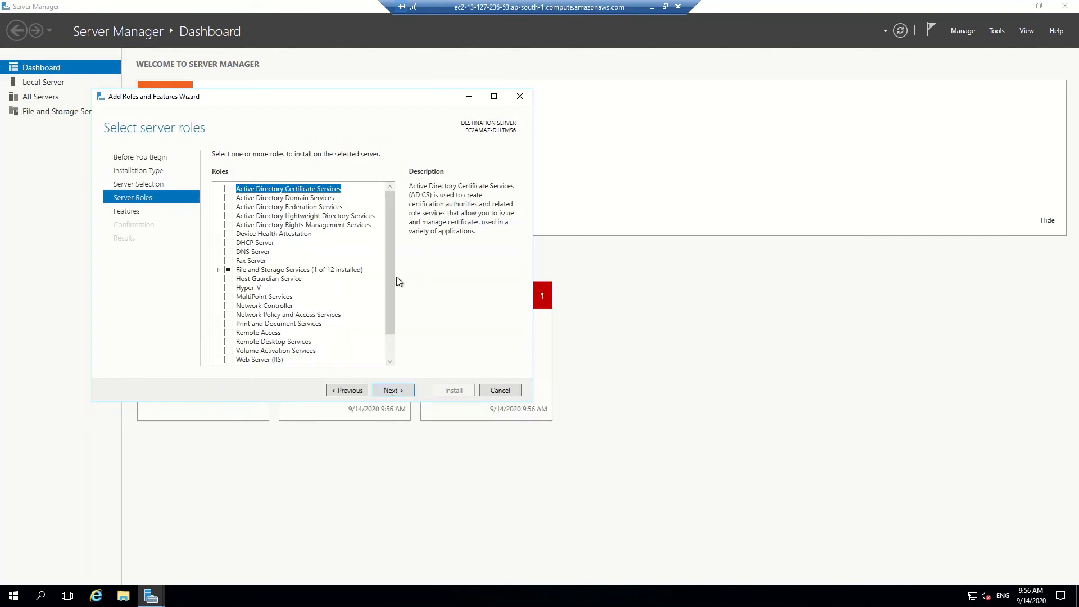
left_click_drag(389, 278, 390, 289)
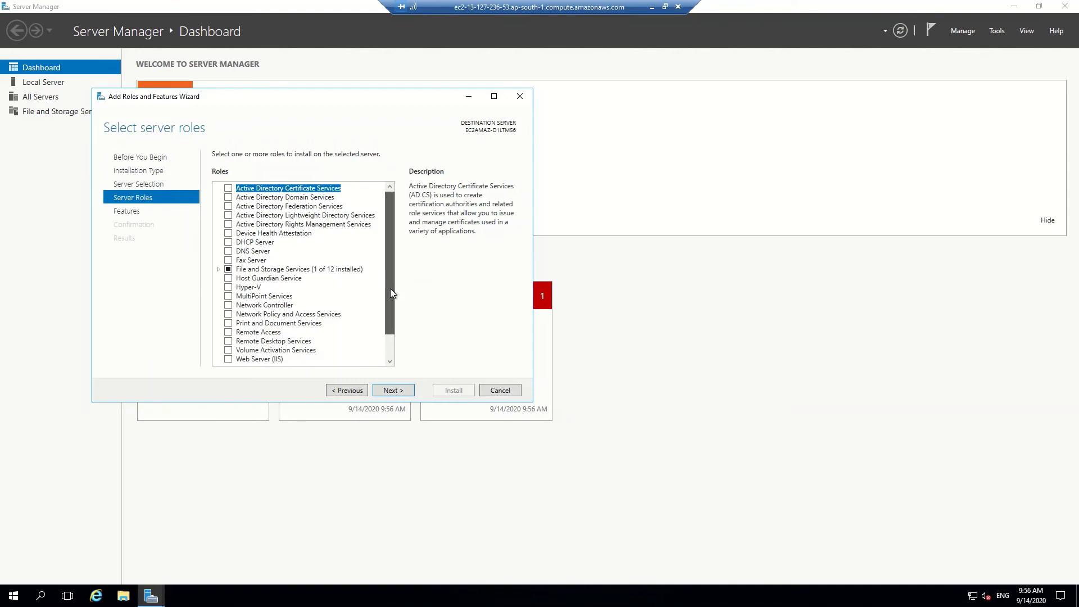
left_click(228, 362)
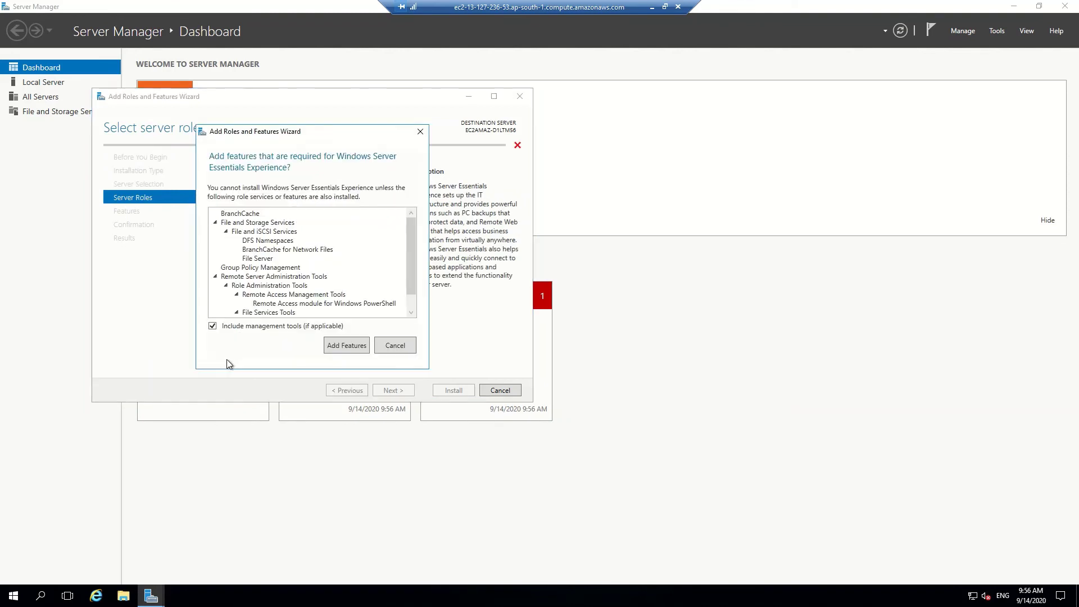
left_click(407, 344)
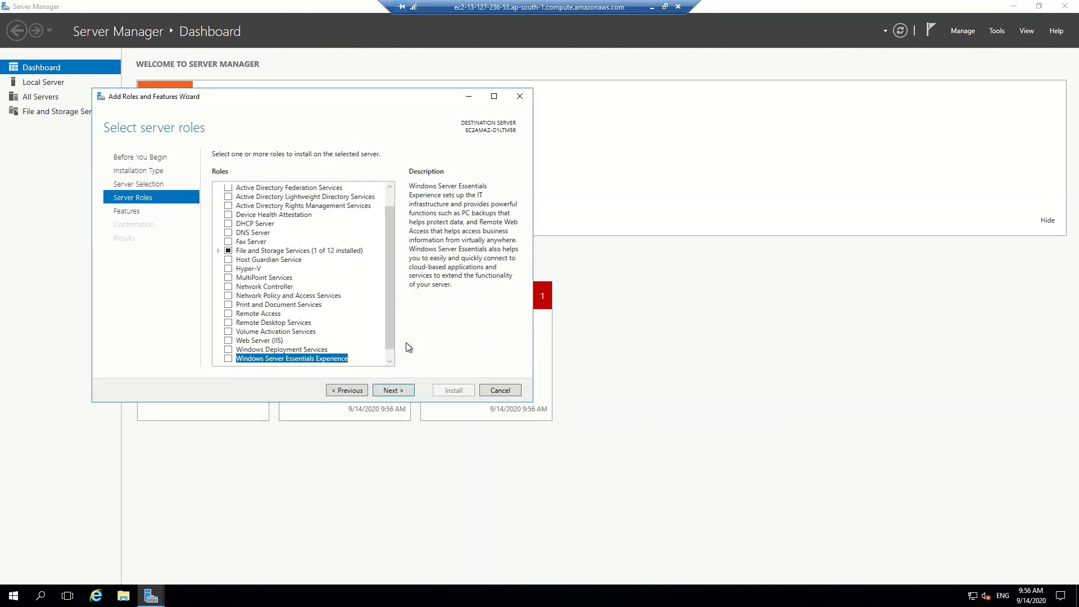
Select Web Server (IIS) with its management tools and default role services, advancing to Confirmation.
left_click(229, 340)
left_click(229, 341)
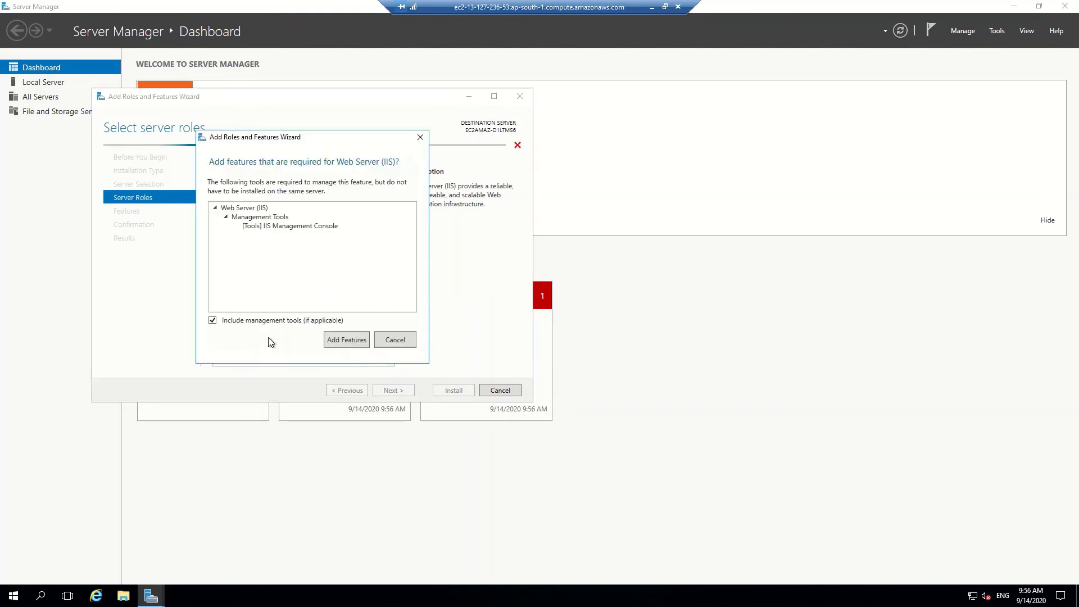
left_click(339, 341)
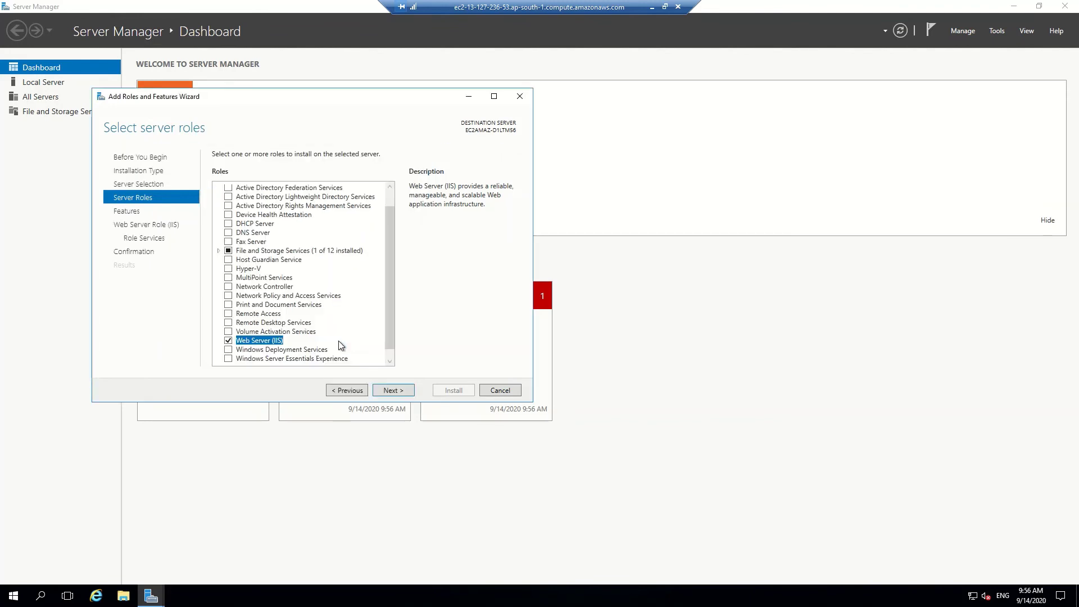
left_click(391, 393)
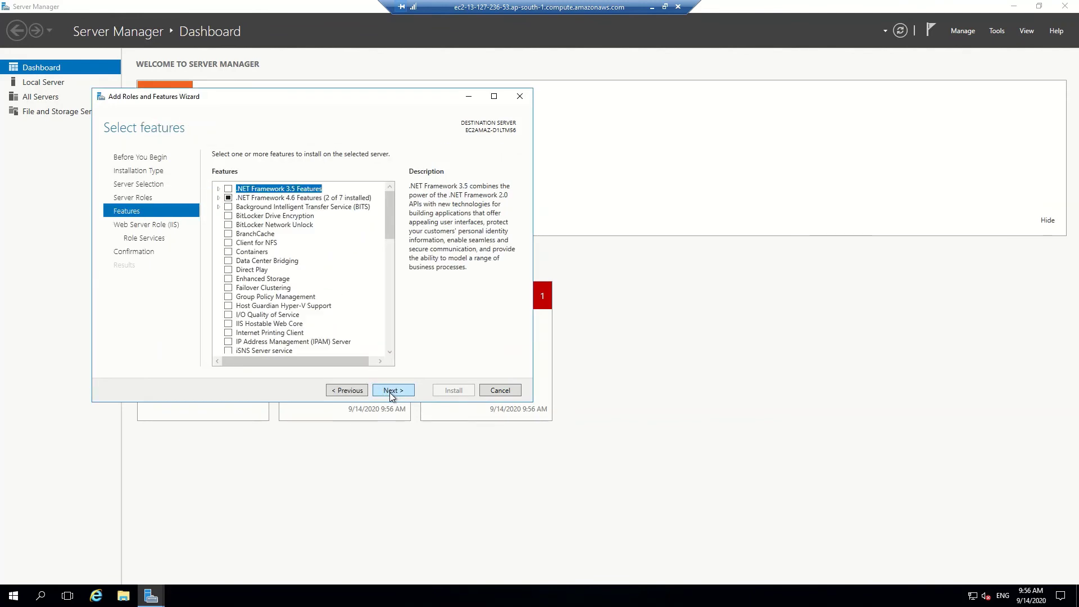
left_click(391, 393)
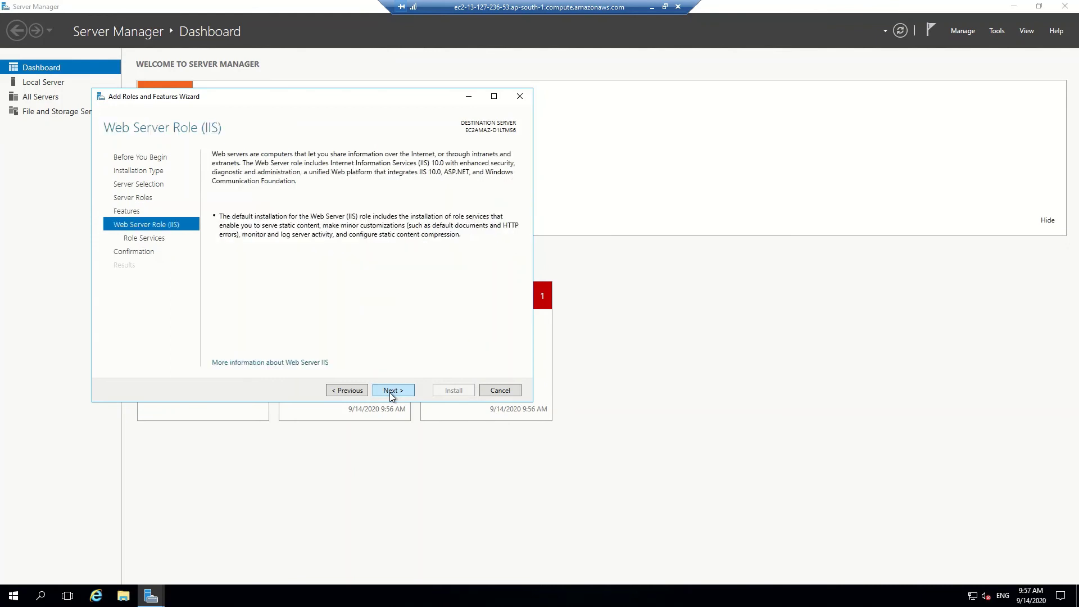
left_click(391, 393)
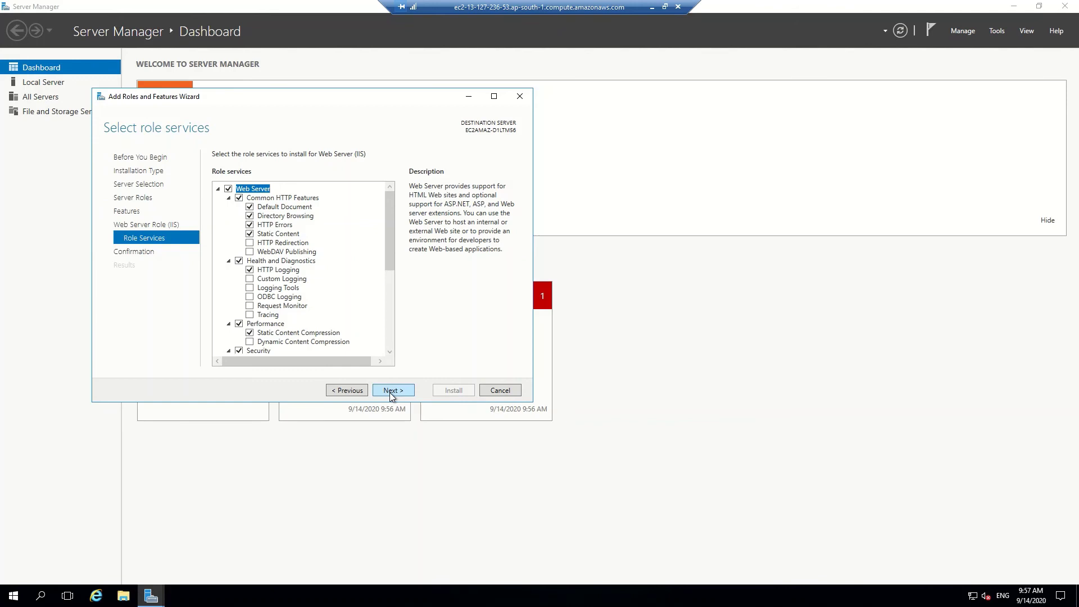
left_click(392, 393)
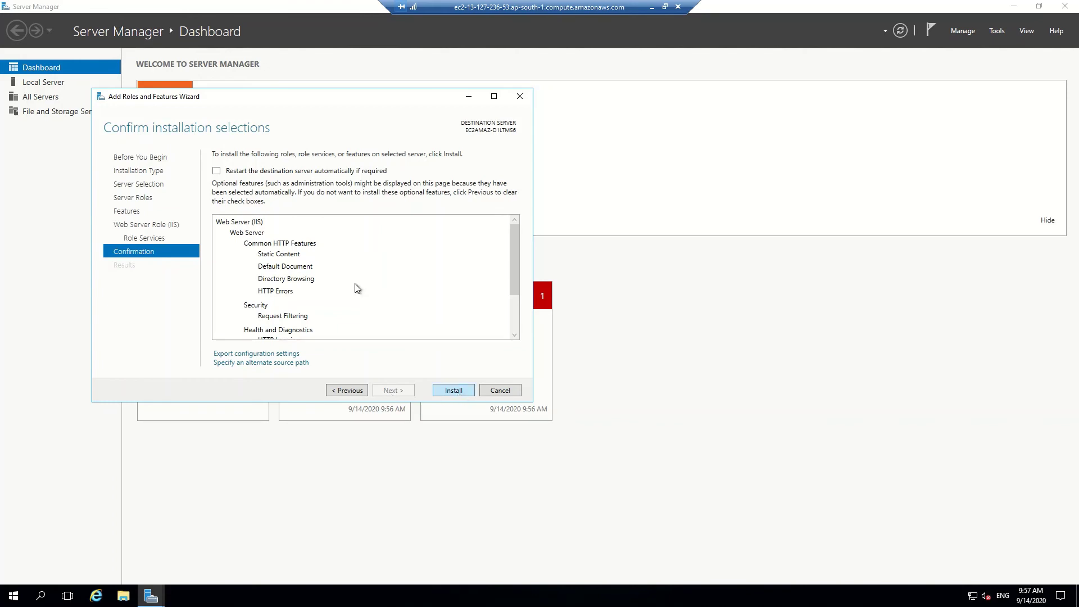
Enable automatic restart, install Web Server (IIS), and close the wizard once it succeeds.
left_click(216, 171)
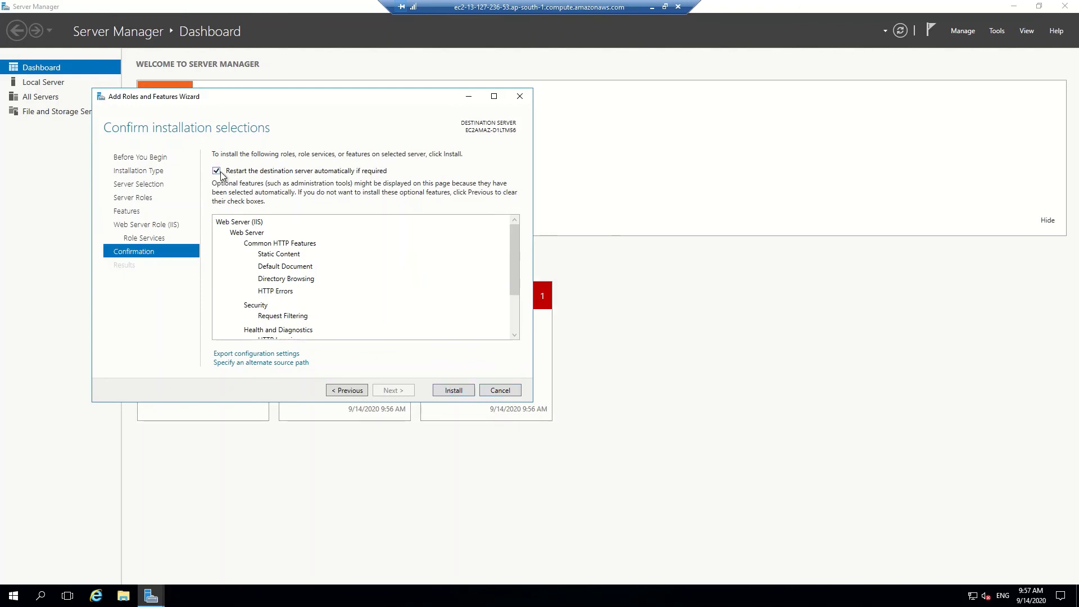
left_click(458, 389)
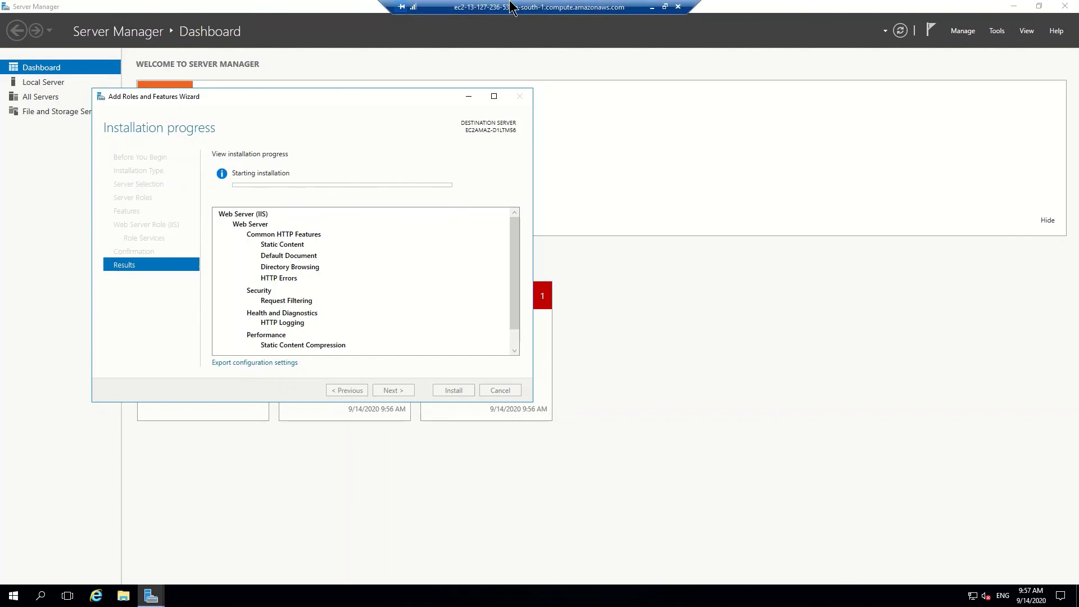
mouse_move(507, 10)
left_click(463, 22)
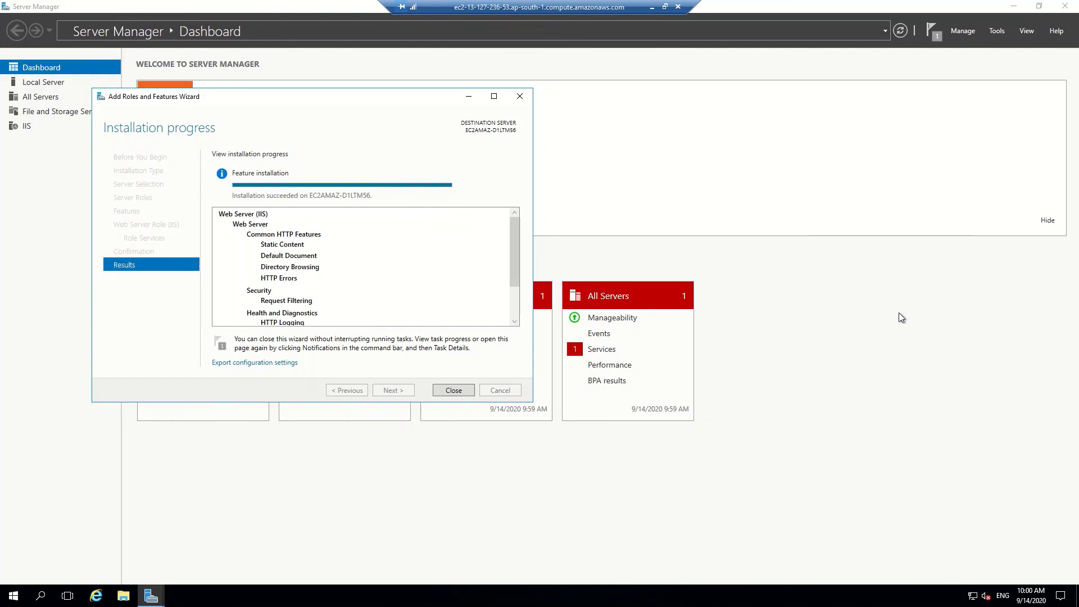
left_click(453, 390)
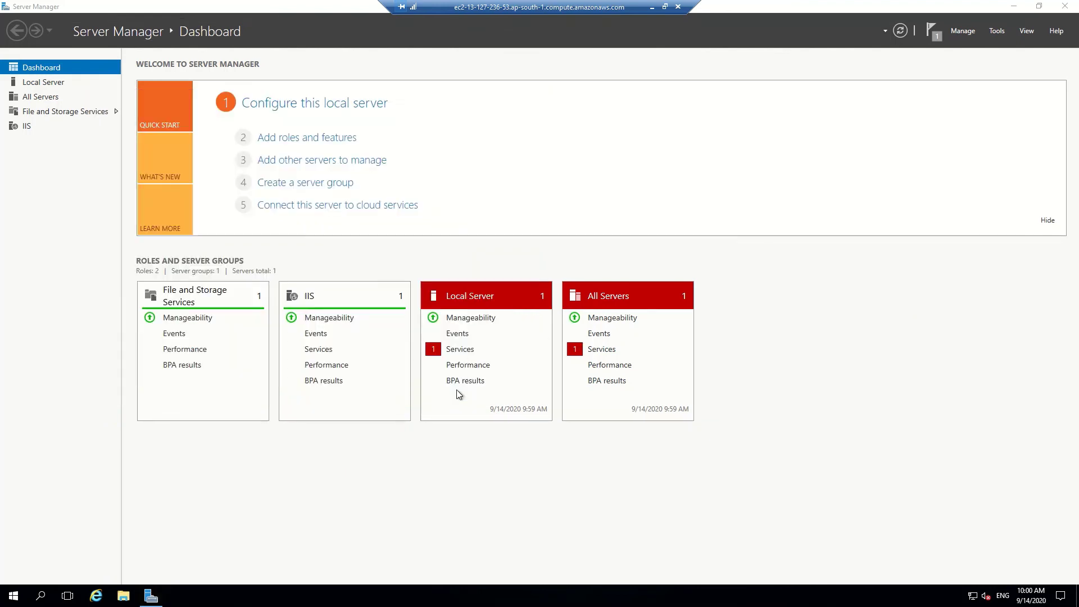
Load the public IP 13.127.236.53 in a new Chrome tab to see the IIS welcome page.
left_click(1015, 6)
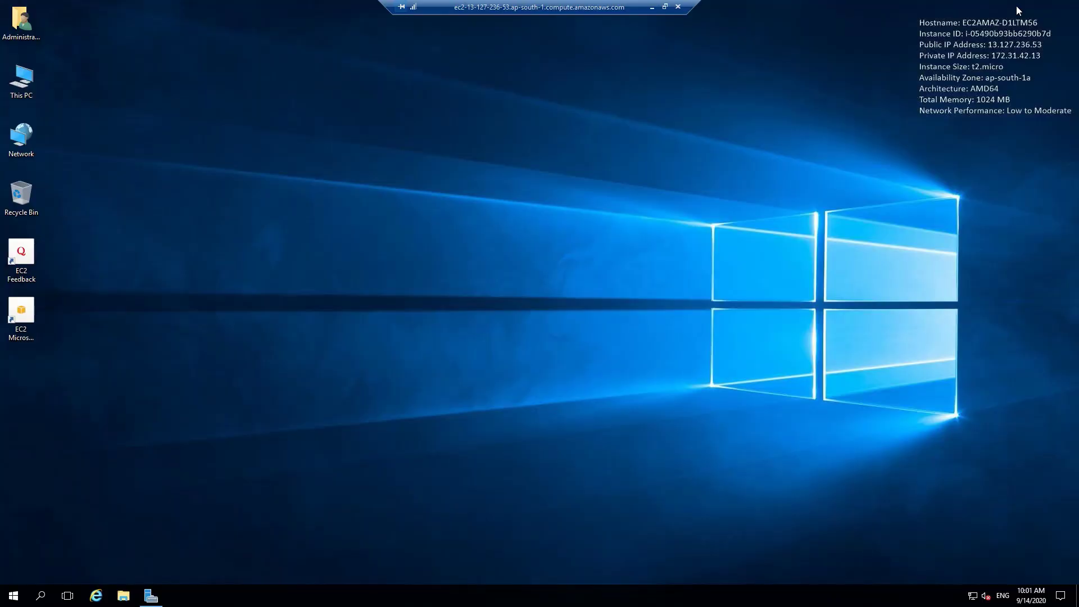
left_click(652, 8)
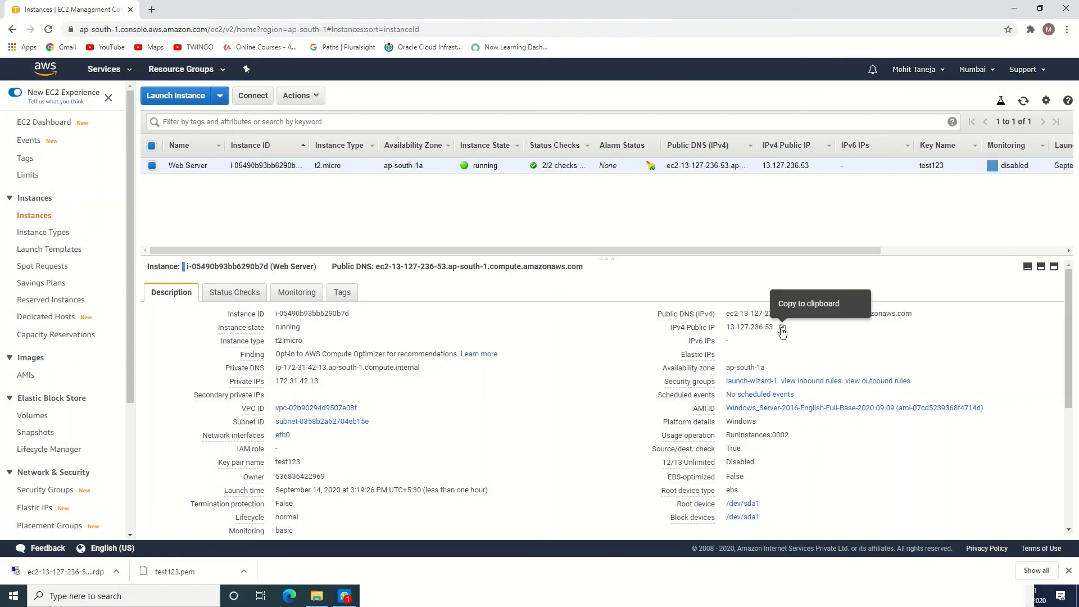
left_click(782, 329)
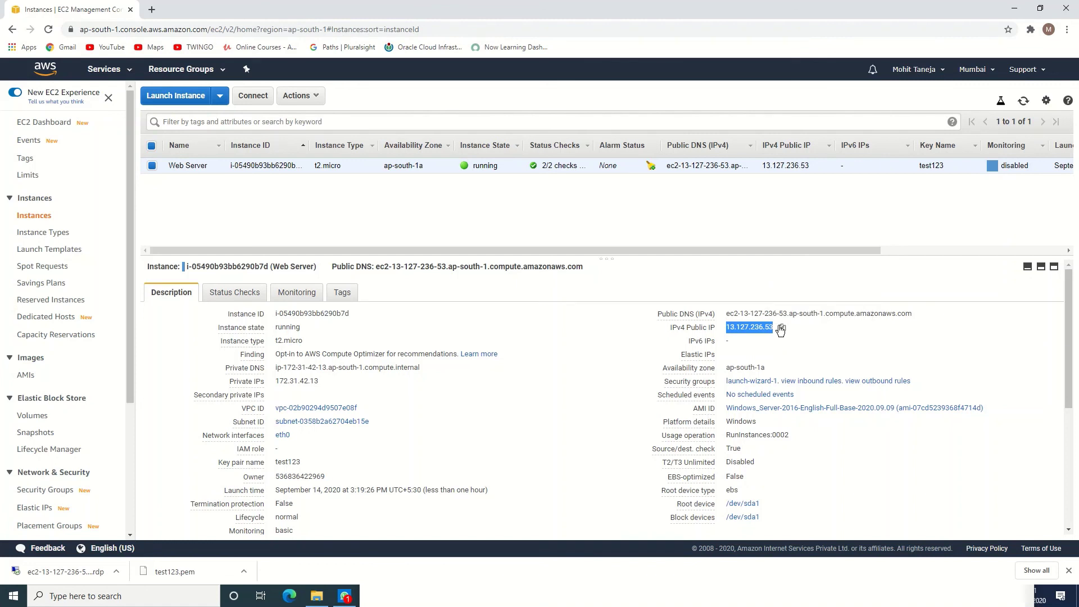
left_click(151, 9)
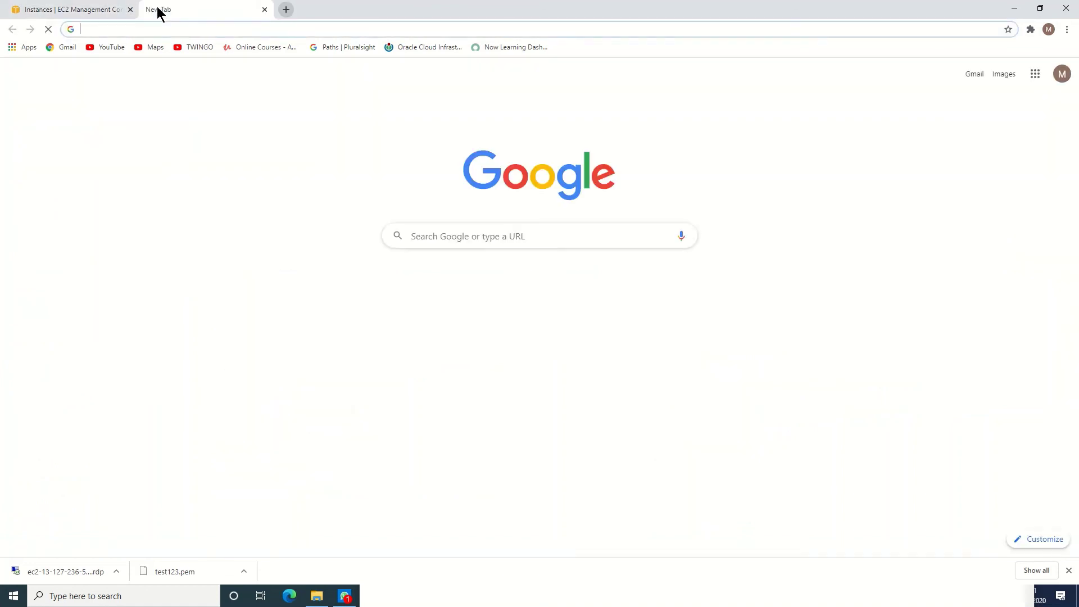
key("ctrl+v")
key("Return")
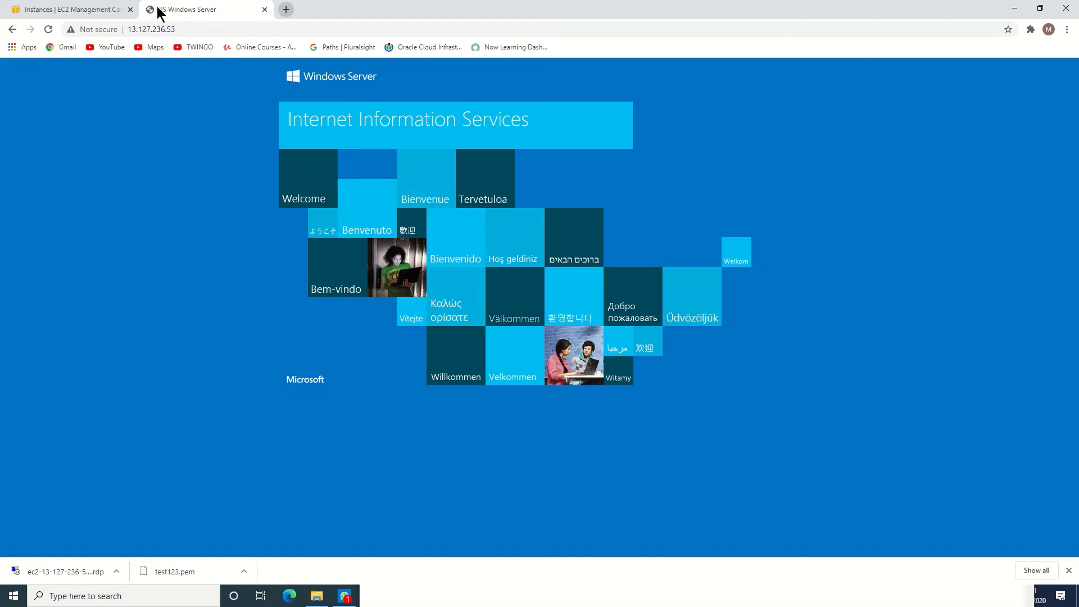
left_click(96, 10)
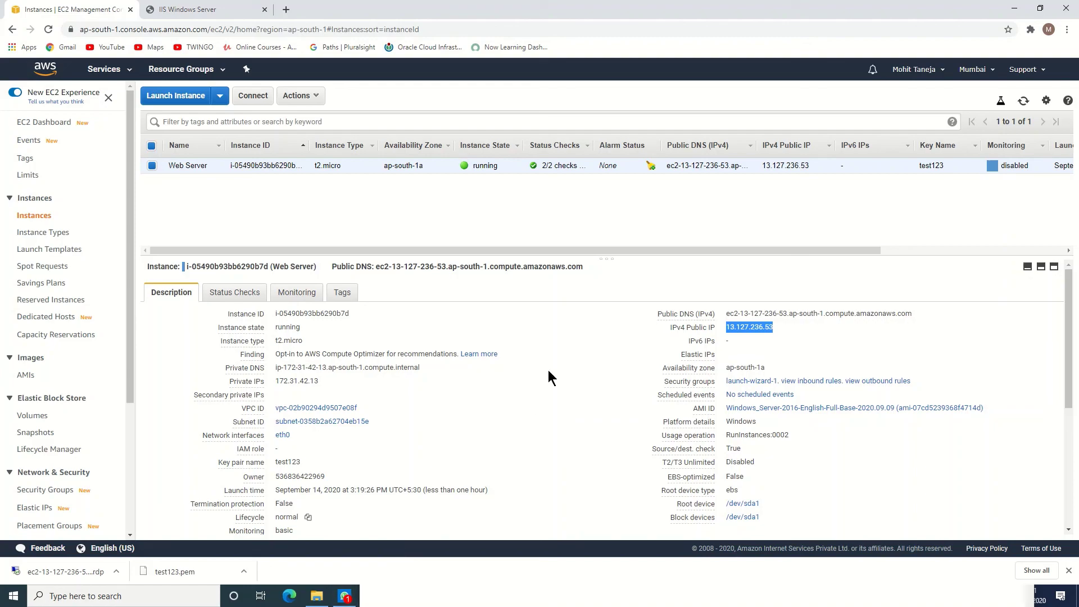
Switch back to the remote session and open This PC from its desktop.
key("alt+Tab")
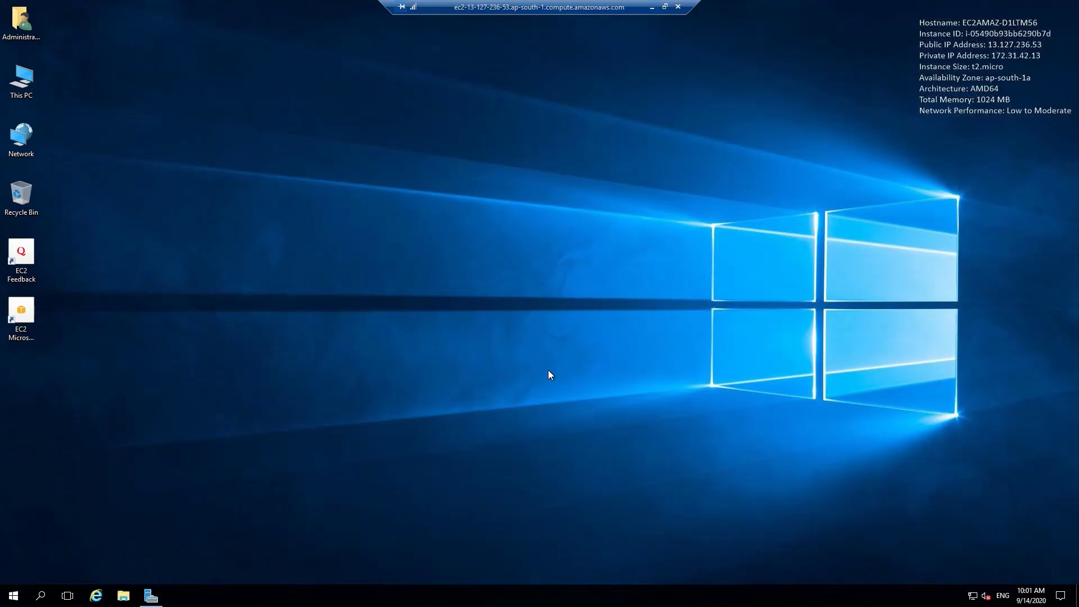
double_click(16, 99)
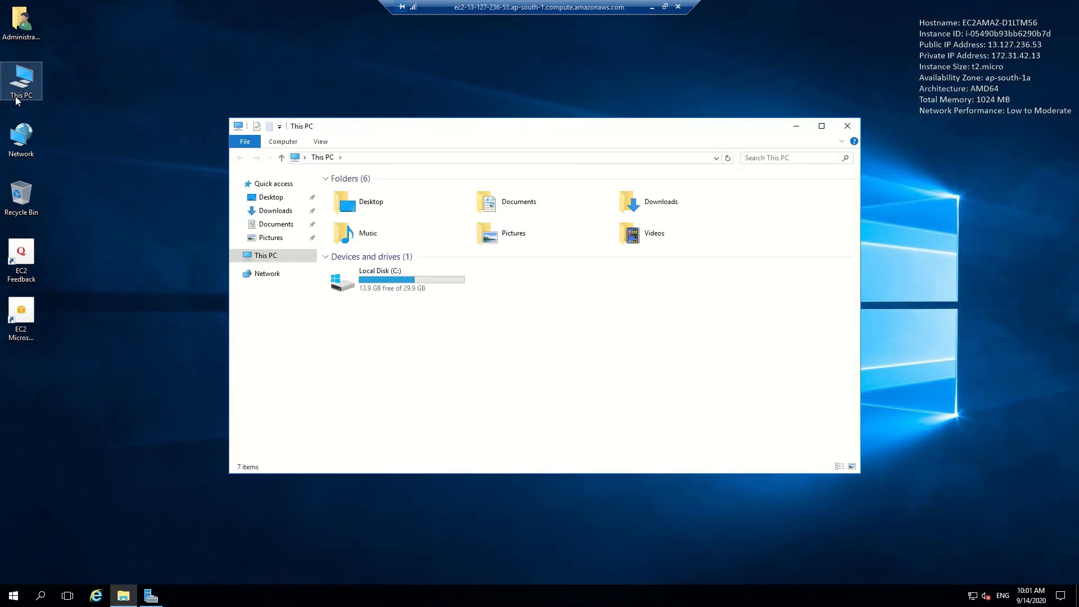